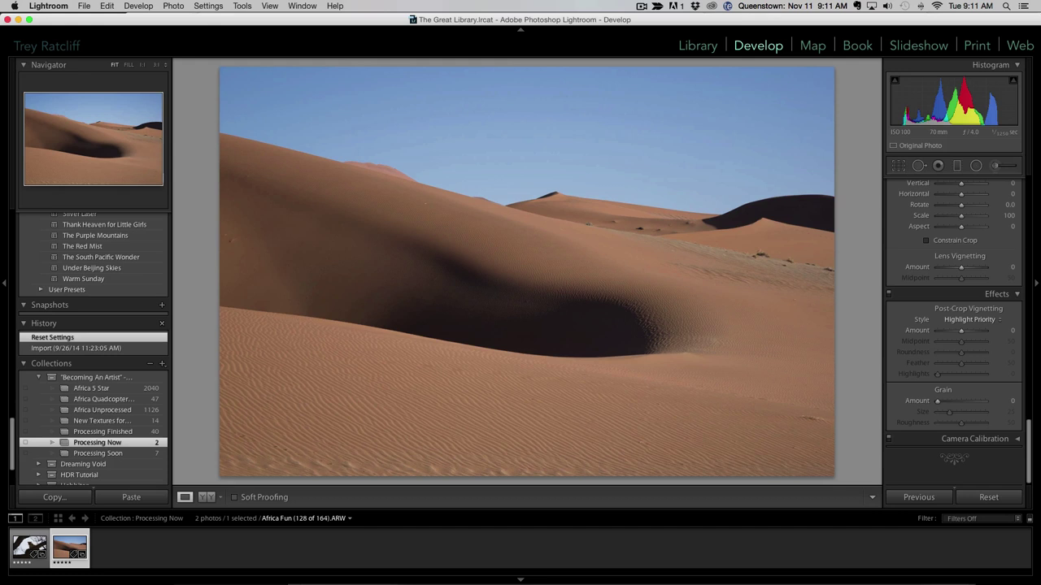
Crop the dune photo slightly tighter from its right and top edges, keeping the original aspect ratio
{"action": "left_click", "coordinate": [898, 167]}
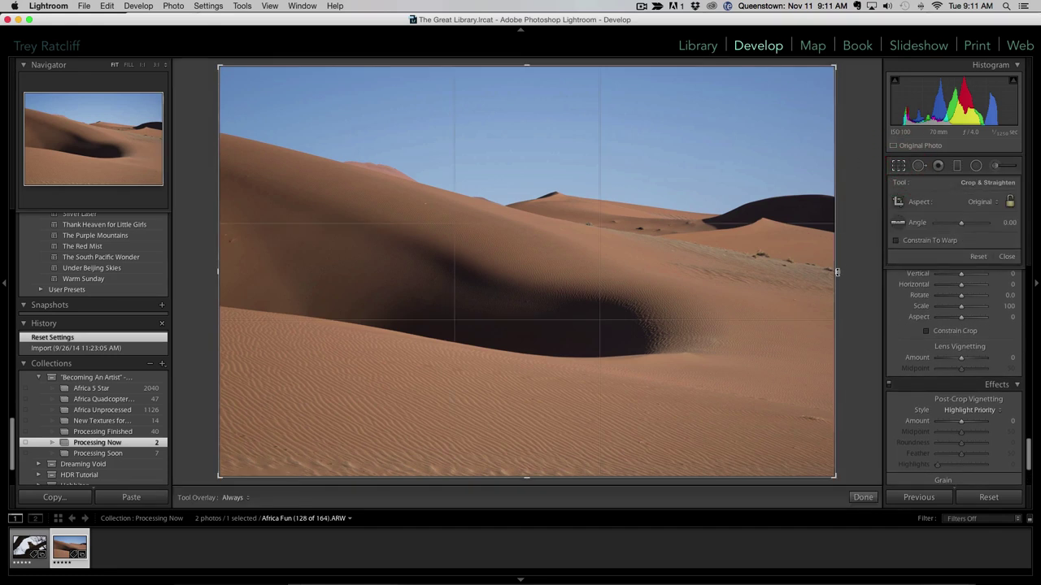
{"action": "left_click_drag", "start_coordinate": [830, 270], "coordinate": [829, 267]}
{"action": "mouse_move", "coordinate": [516, 71]}
{"action": "left_mouse_down"}
{"action": "mouse_move", "coordinate": [525, 67]}
{"action": "mouse_move", "coordinate": [524, 76]}
{"action": "left_mouse_up"}
{"action": "key", "text": "Return"}
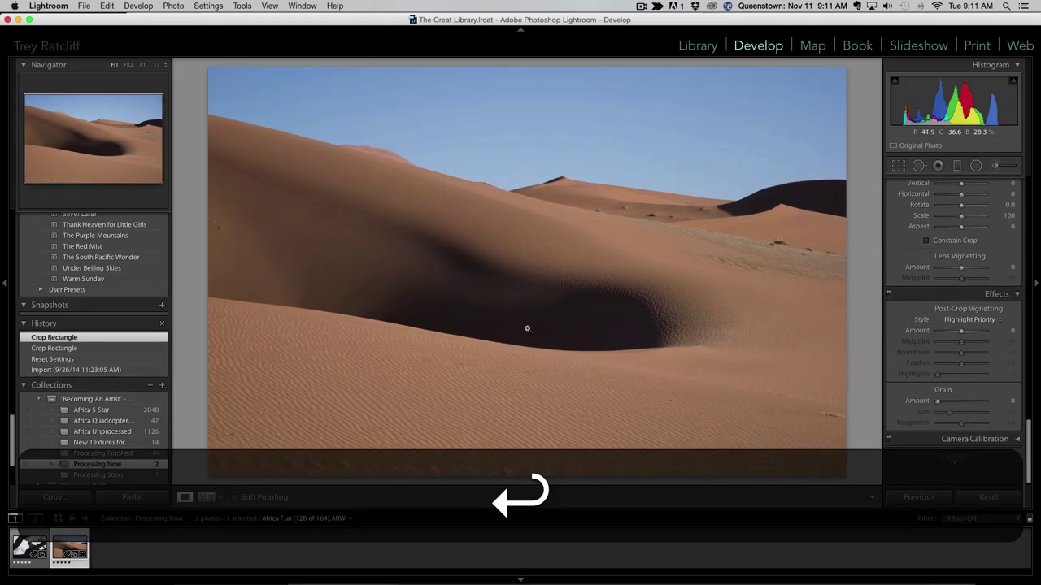
Heal the mark in the lower-right foreground sand and the small blemishes along the left side of the big dune
{"action": "left_click", "coordinate": [919, 166]}
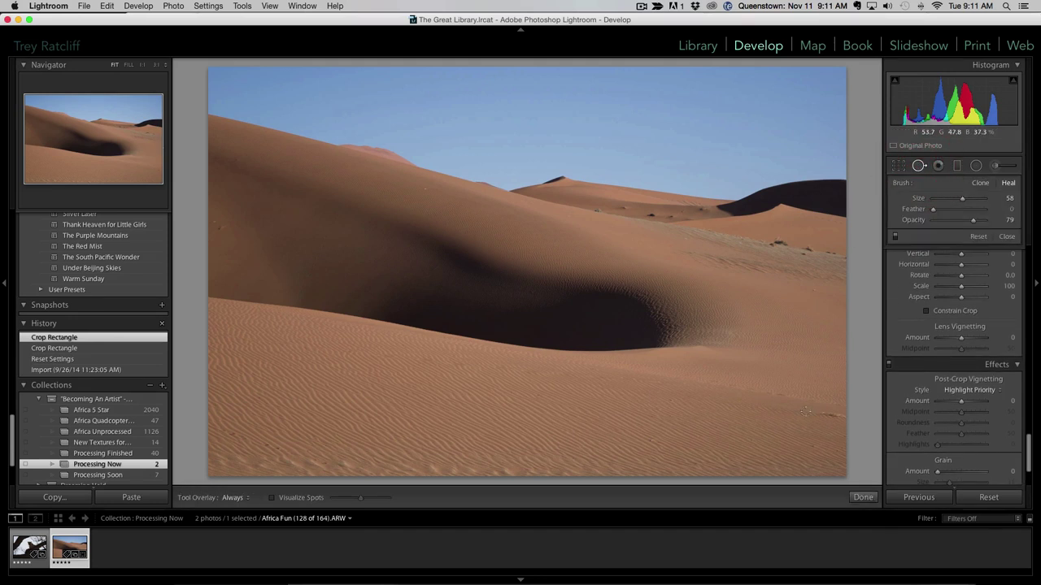
{"action": "left_click", "coordinate": [826, 416]}
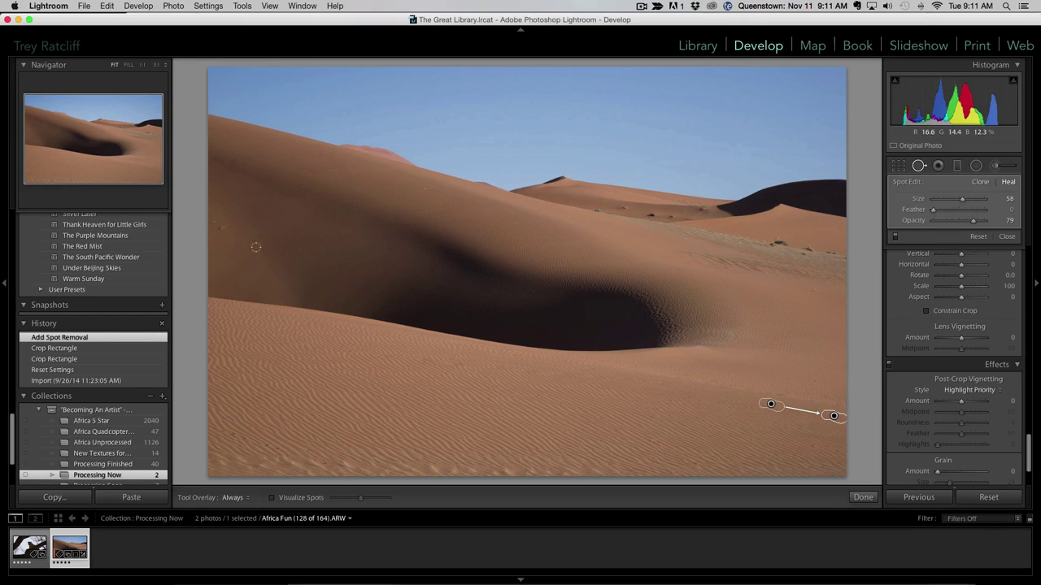
{"action": "left_click", "coordinate": [219, 226]}
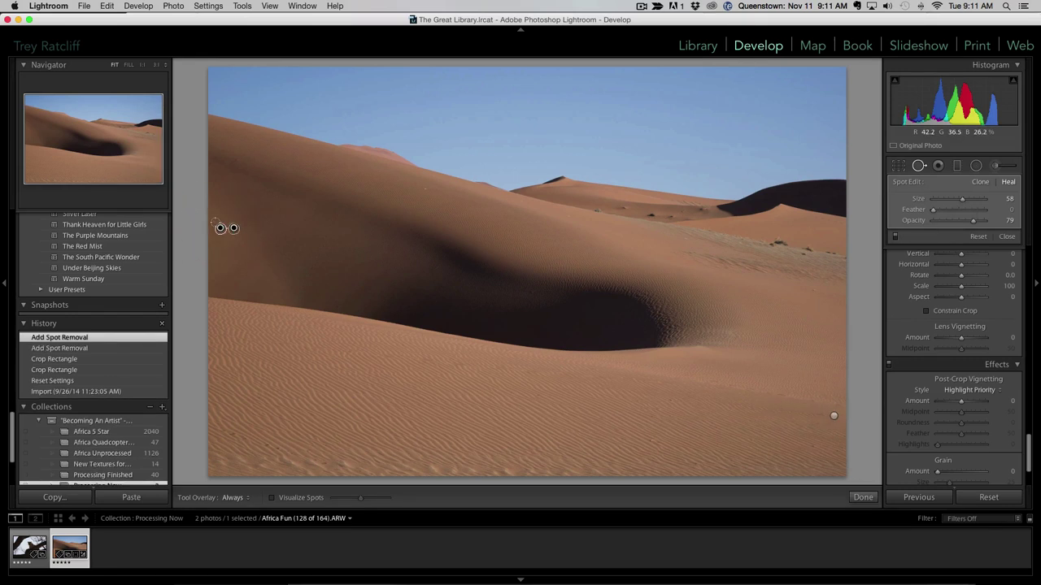
{"action": "left_click", "coordinate": [216, 227]}
{"action": "left_click", "coordinate": [236, 158]}
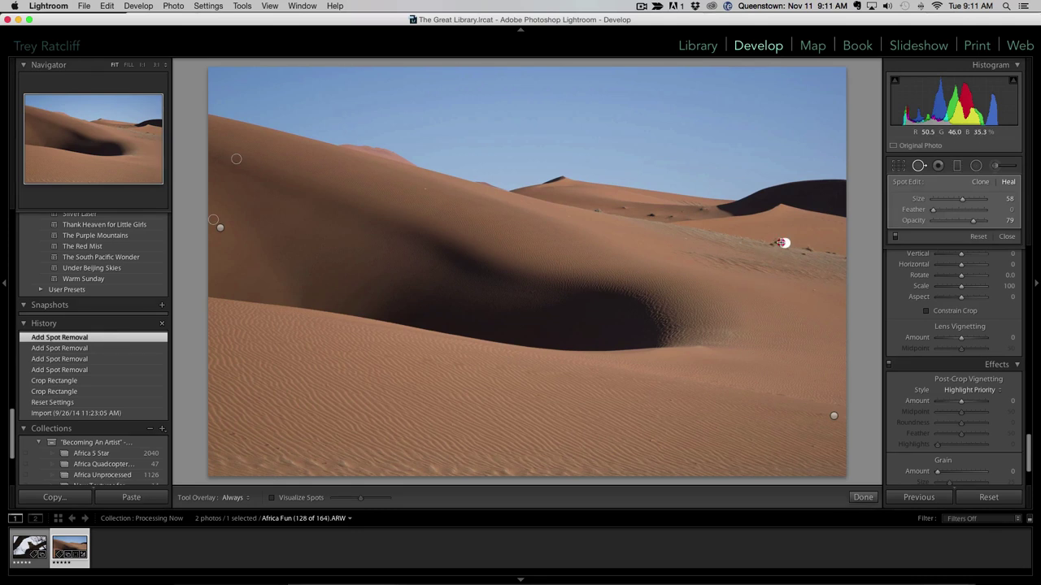
Heal the two bush patches on the gravel strip at the photo's right, sampling from clear ground to their left
{"action": "left_click_drag", "start_coordinate": [770, 242], "coordinate": [752, 237]}
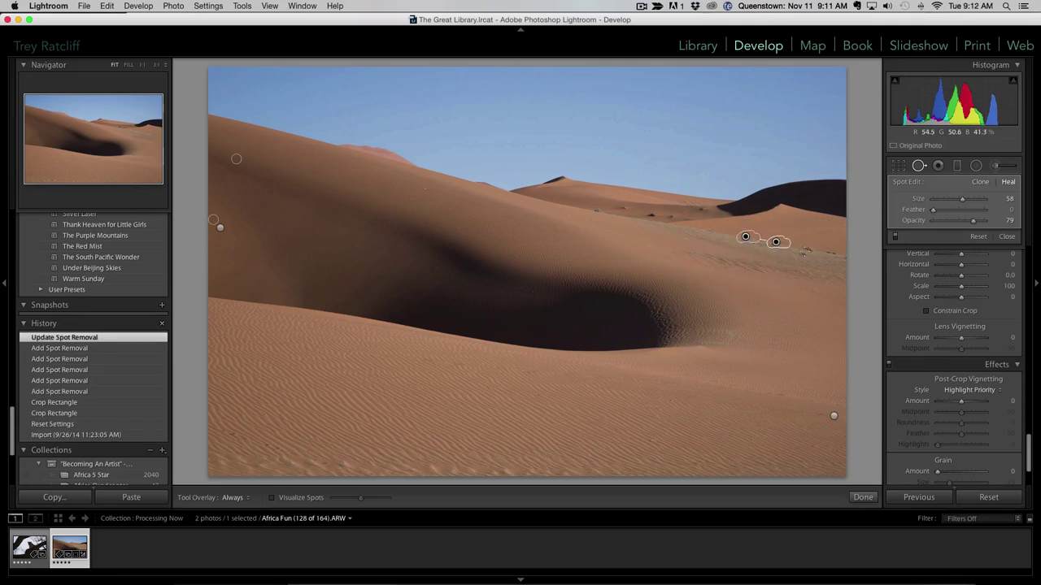
{"action": "left_click", "coordinate": [805, 248]}
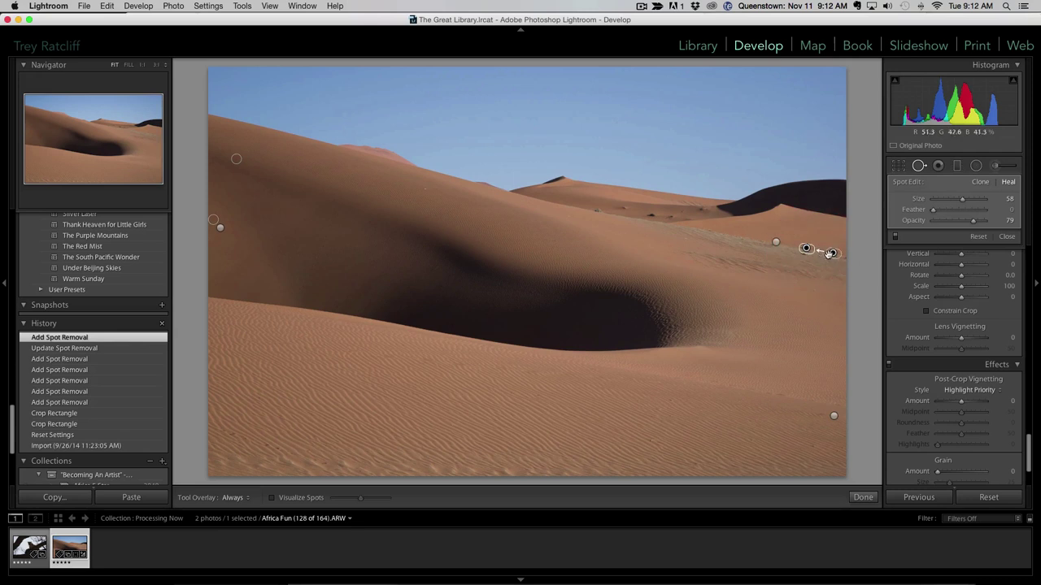
{"action": "left_click_drag", "start_coordinate": [830, 254], "coordinate": [724, 232]}
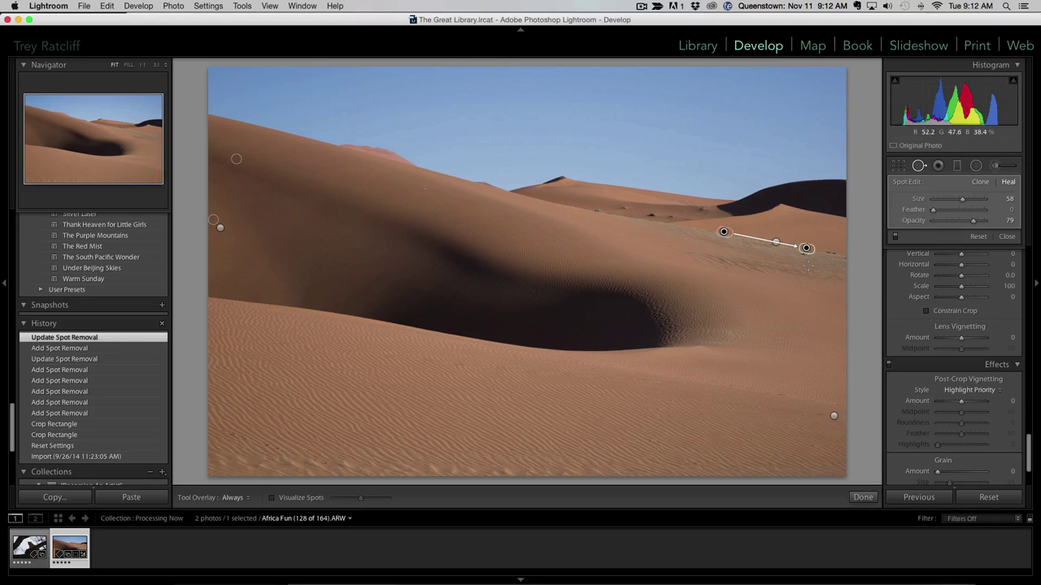
{"action": "key", "text": "Return"}
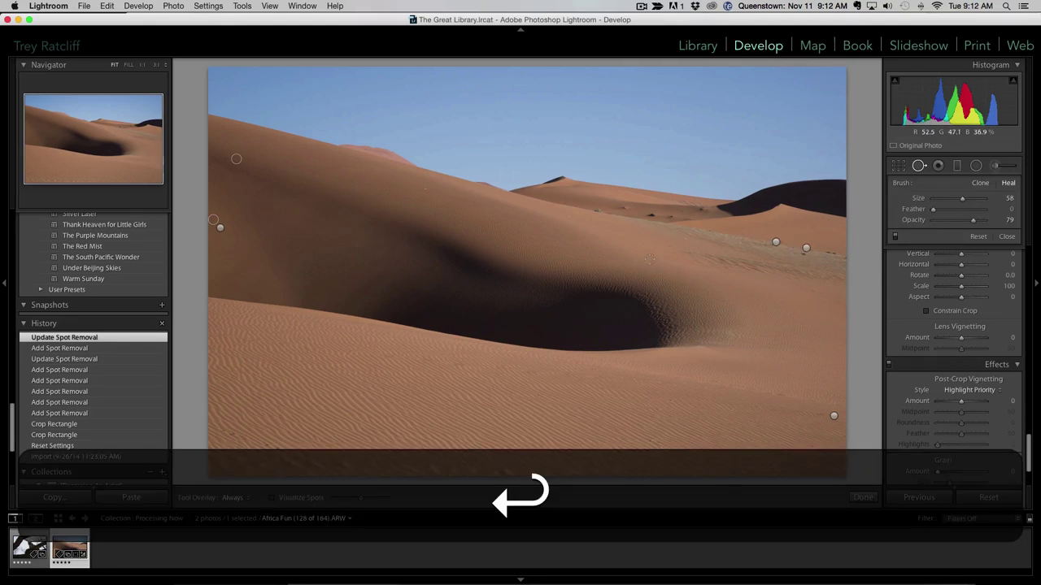
Reduce the healing brush to size 33 and remove three dark specks at the foot of the distant dunes, using clean sand as source
{"action": "key", "text": "bracketleft"}
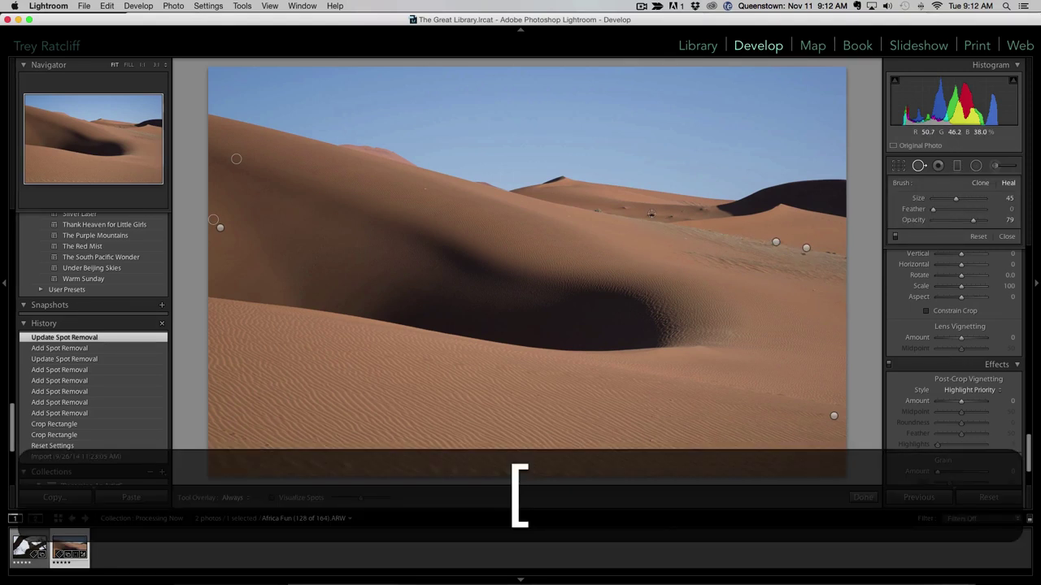
{"action": "left_click", "coordinate": [650, 215]}
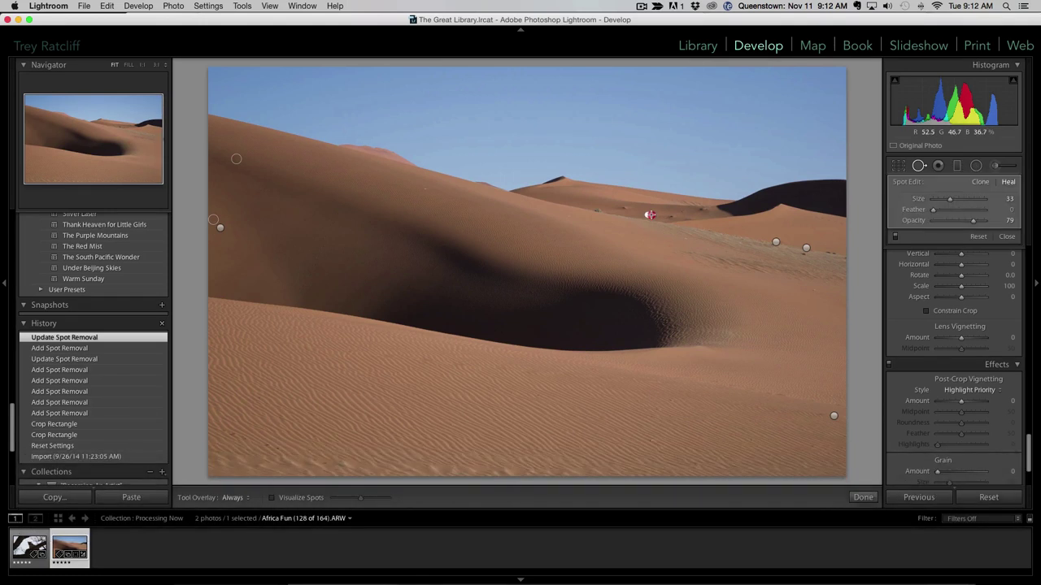
{"action": "left_click", "coordinate": [652, 216]}
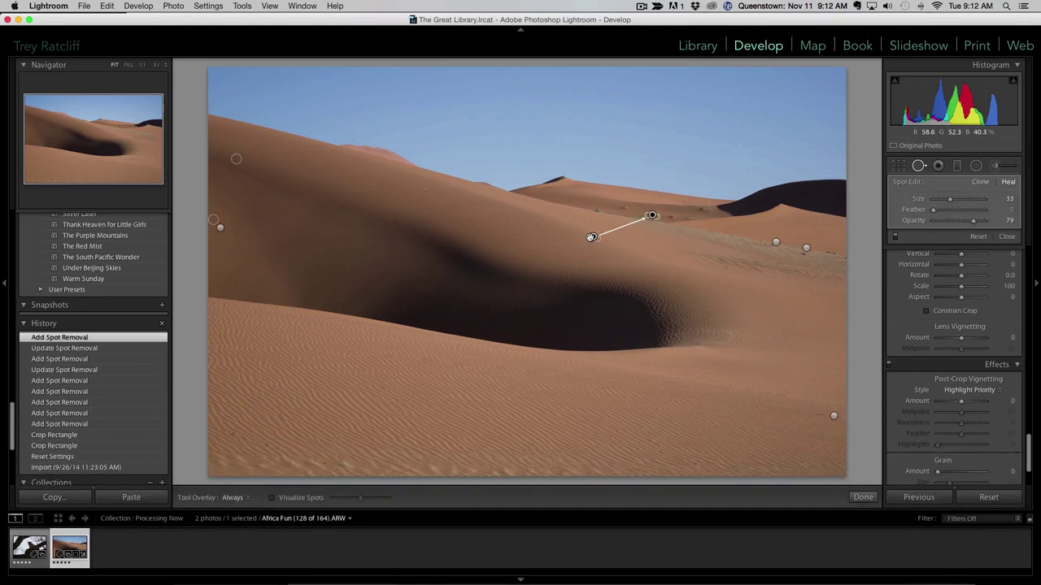
{"action": "left_click_drag", "start_coordinate": [593, 237], "coordinate": [579, 199]}
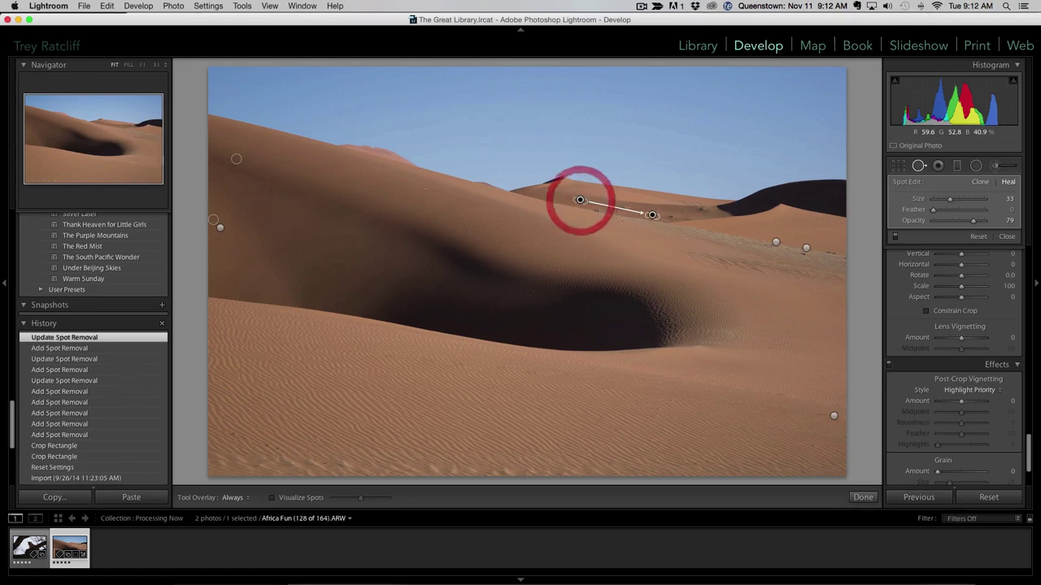
{"action": "left_click", "coordinate": [672, 216]}
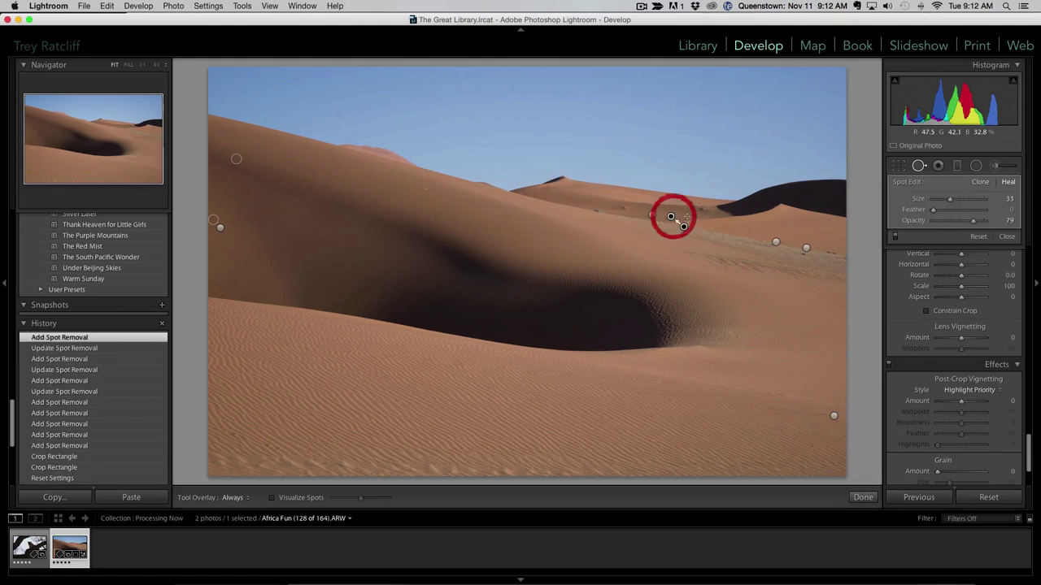
{"action": "left_click", "coordinate": [702, 210]}
{"action": "mouse_move", "coordinate": [702, 231]}
{"action": "left_mouse_down"}
{"action": "mouse_move", "coordinate": [718, 227]}
{"action": "mouse_move", "coordinate": [639, 209]}
{"action": "left_mouse_up"}
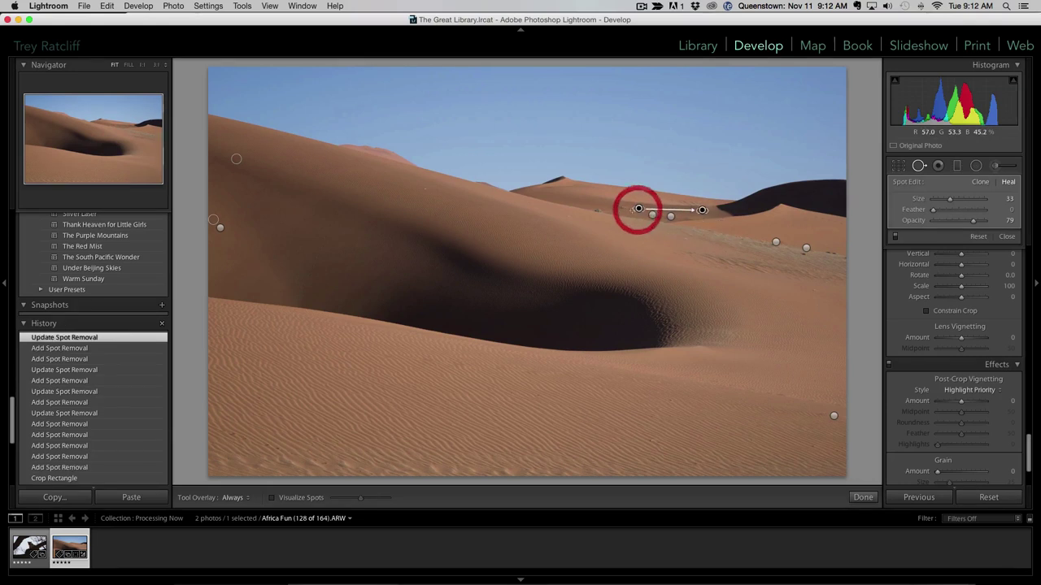
Heal the two remaining specks near the middle of the distant dunes, sampling from sand just to their left, and close the healing tool
{"action": "left_click", "coordinate": [622, 207]}
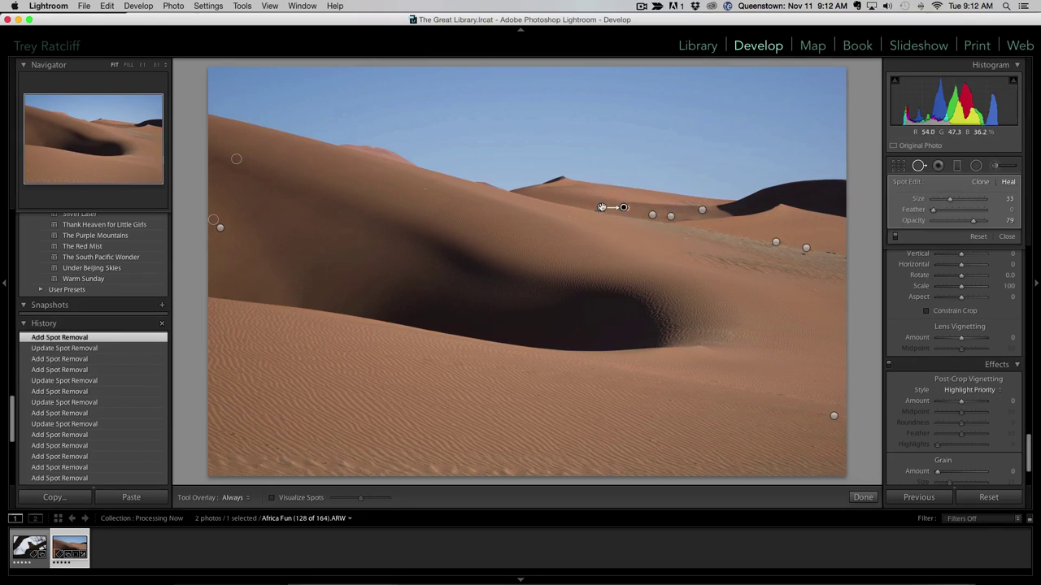
{"action": "left_click", "coordinate": [600, 206]}
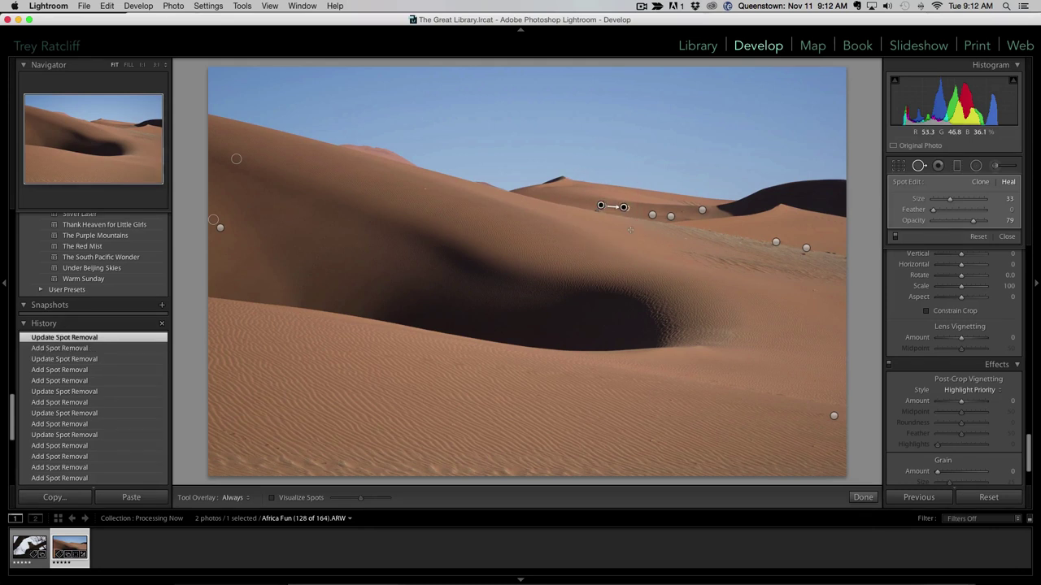
{"action": "key", "text": "Return"}
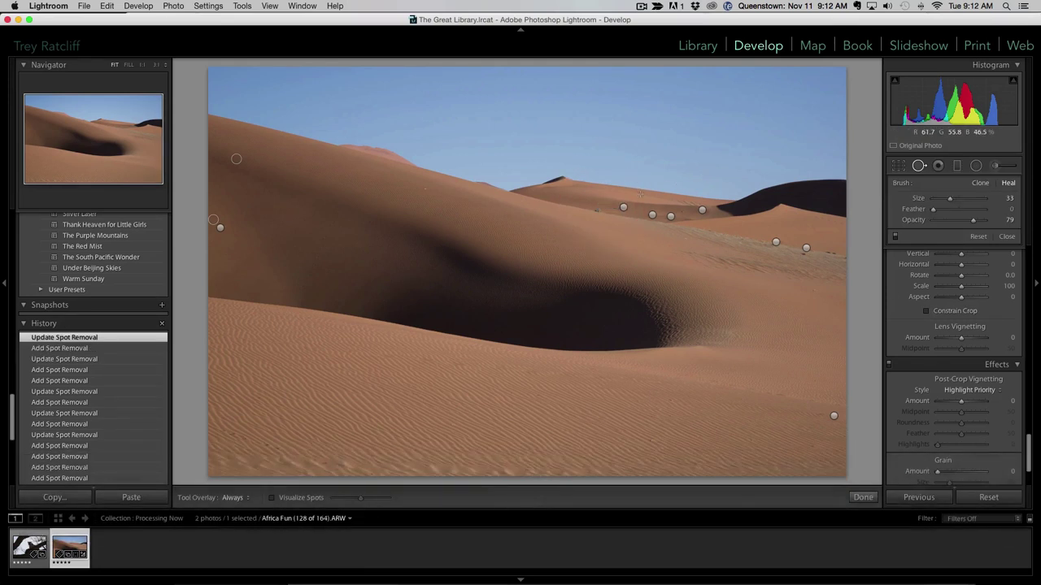
{"action": "left_click", "coordinate": [591, 210]}
{"action": "left_click_drag", "start_coordinate": [584, 209], "coordinate": [574, 206]}
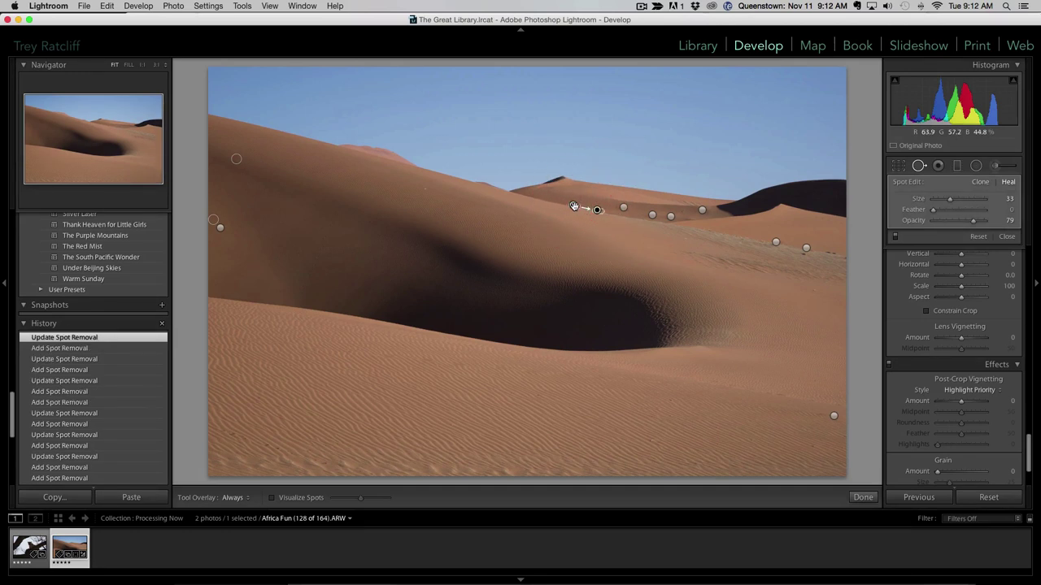
{"action": "key", "text": "Return"}
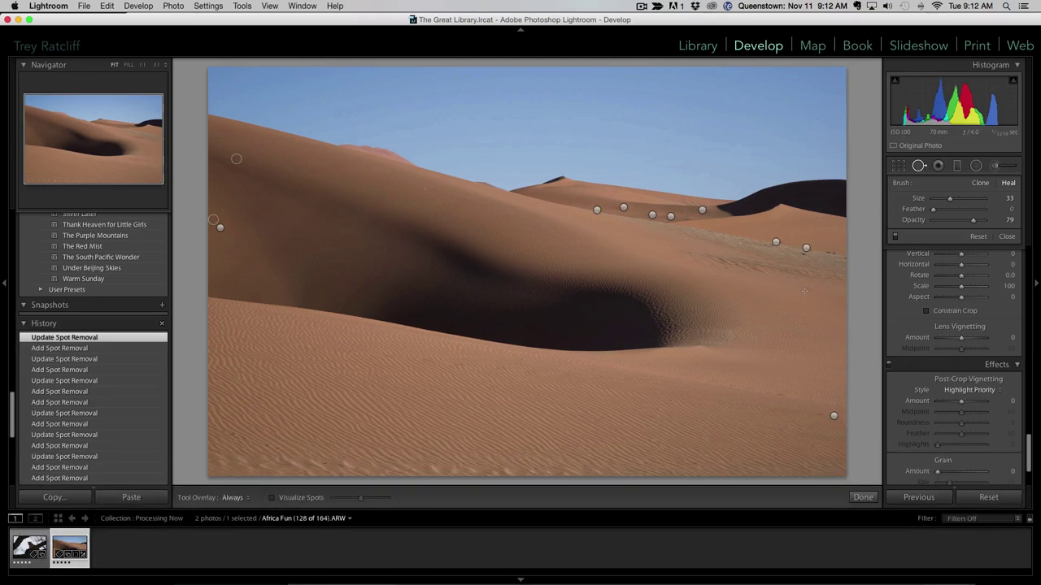
{"action": "left_click", "coordinate": [1006, 236]}
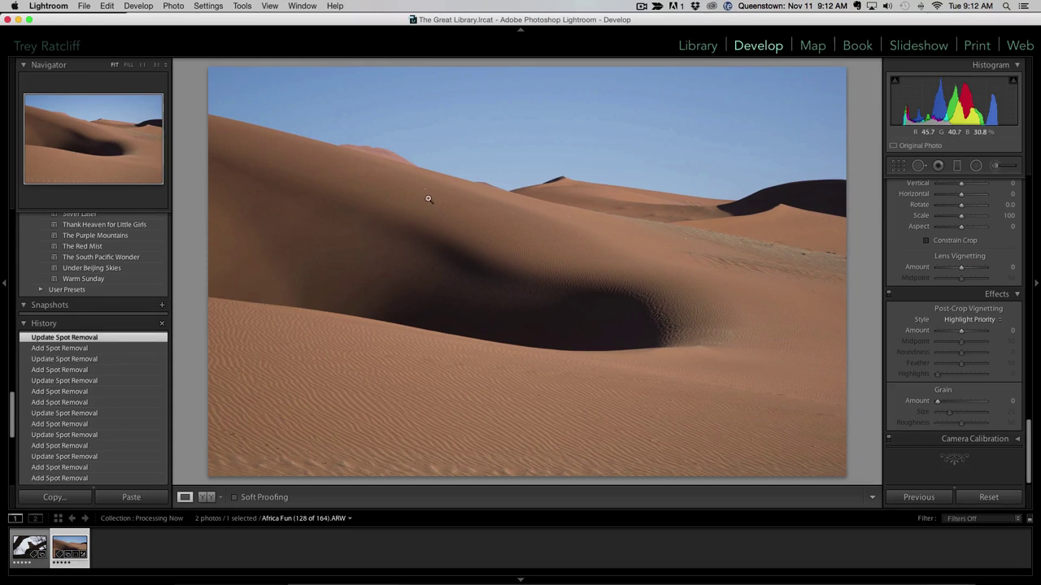
Heal the small bright speck on the upper slope of the main dune
{"action": "left_click", "coordinate": [993, 168]}
{"action": "left_click", "coordinate": [919, 166]}
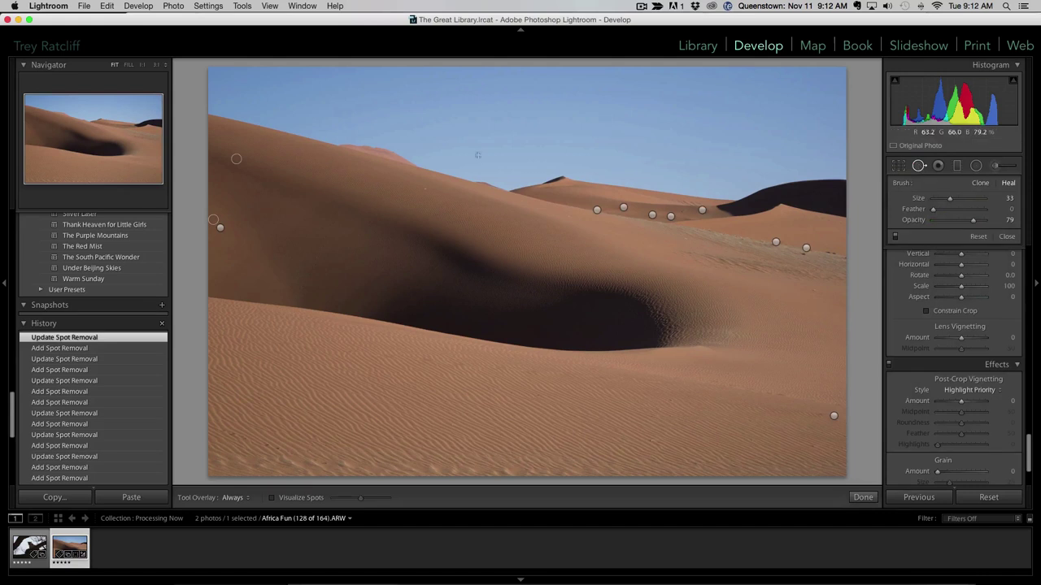
{"action": "left_click", "coordinate": [424, 187]}
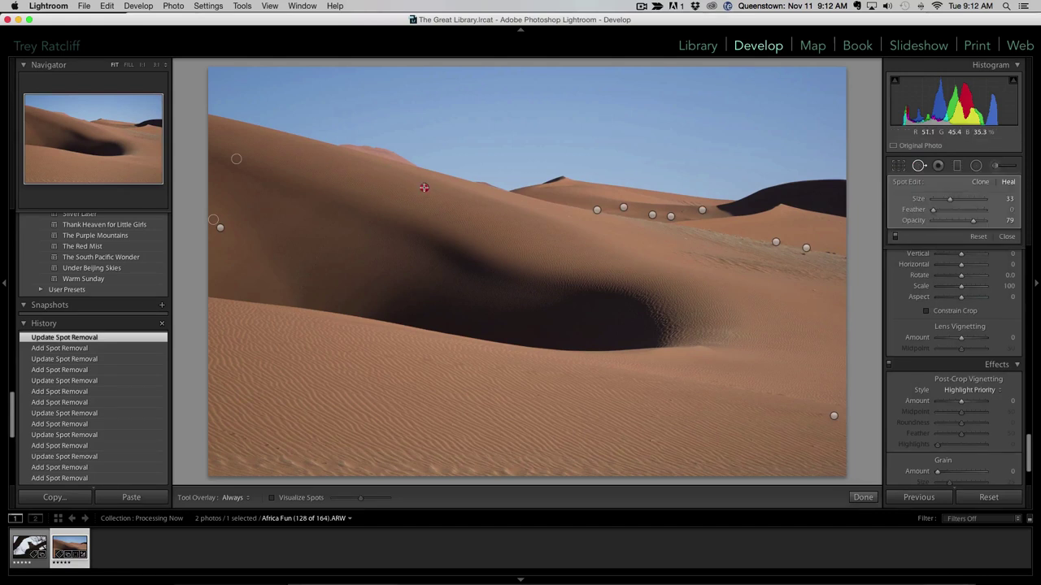
{"action": "key", "text": "Return"}
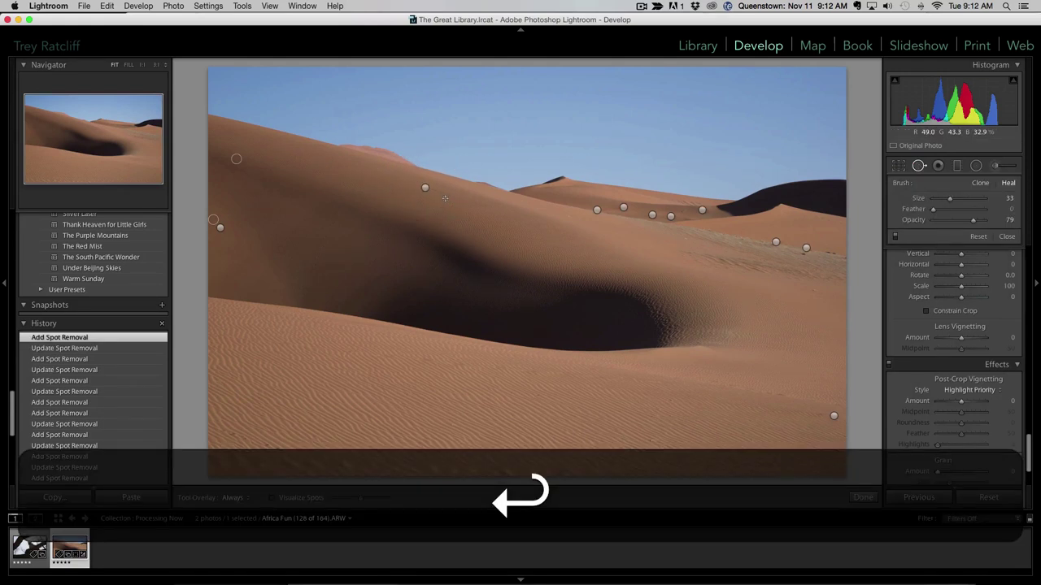
Set the photo's Contrast to +34 and Clarity to +85
{"action": "scroll", "coordinate": [964, 317], "scroll_direction": "up", "scroll_amount": 3}
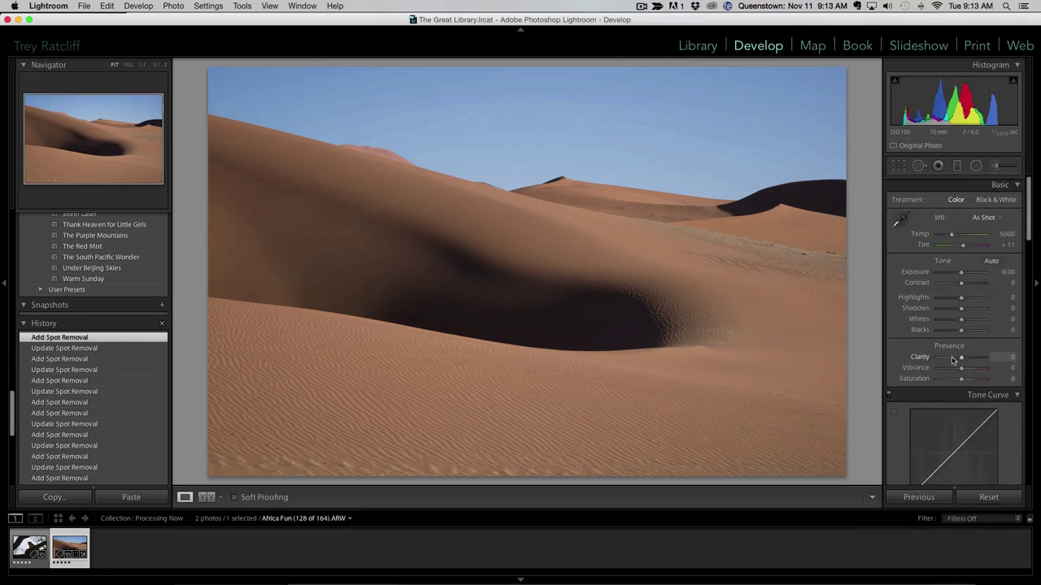
{"action": "mouse_move", "coordinate": [961, 281]}
{"action": "left_mouse_down"}
{"action": "mouse_move", "coordinate": [971, 281]}
{"action": "mouse_move", "coordinate": [957, 282]}
{"action": "left_mouse_up"}
{"action": "left_click_drag", "start_coordinate": [864, 284], "coordinate": [888, 285]}
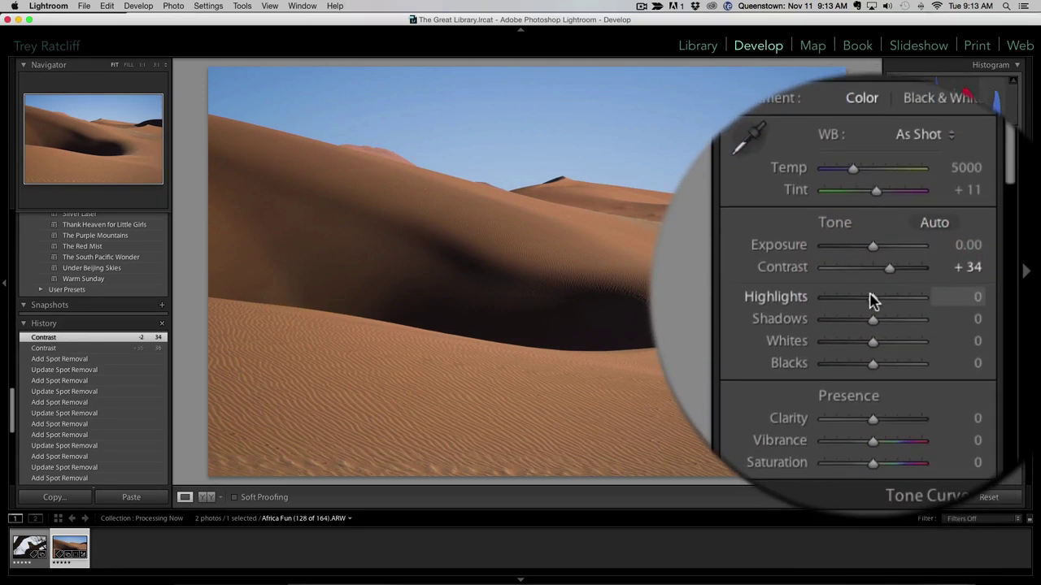
{"action": "left_click_drag", "start_coordinate": [874, 357], "coordinate": [950, 355]}
Lower Clarity to −12 while checking the sand ripples up close, and set Vibrance to +58
{"action": "left_click", "coordinate": [686, 302]}
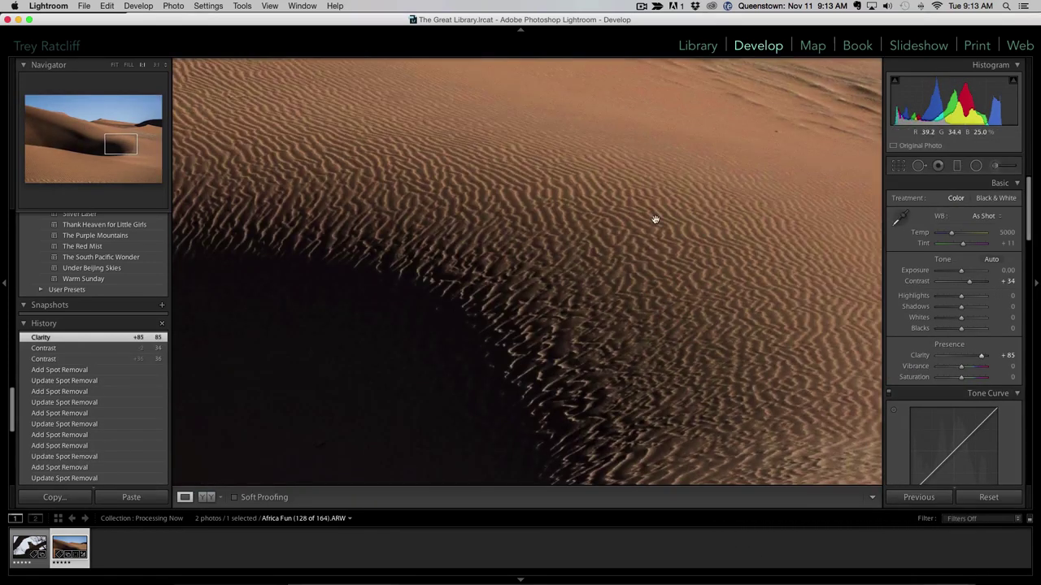
{"action": "left_click_drag", "start_coordinate": [980, 355], "coordinate": [963, 356]}
{"action": "mouse_move", "coordinate": [881, 358]}
{"action": "left_mouse_down"}
{"action": "mouse_move", "coordinate": [867, 356]}
{"action": "mouse_move", "coordinate": [909, 356]}
{"action": "mouse_move", "coordinate": [866, 355]}
{"action": "left_mouse_up"}
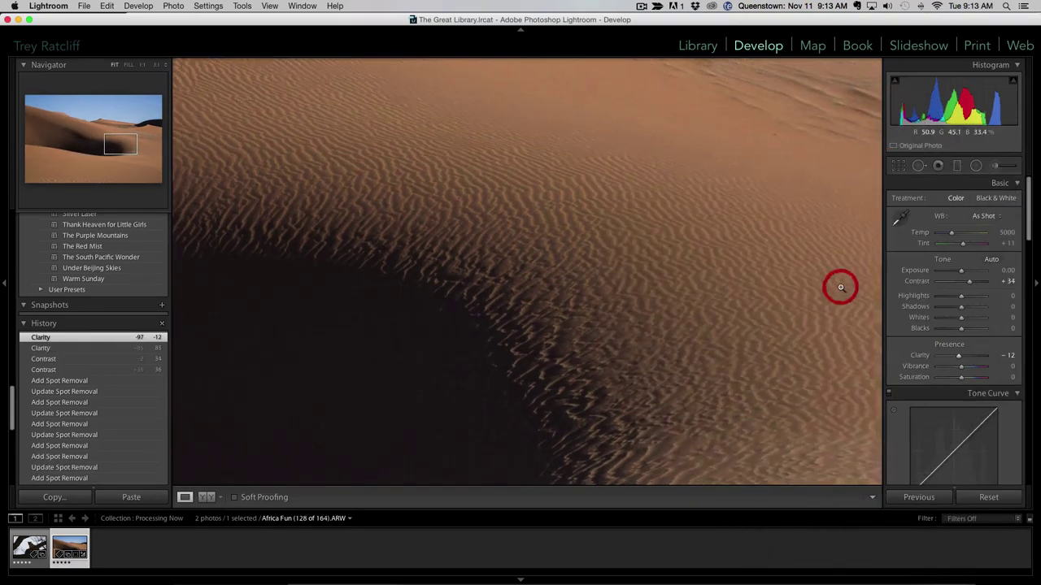
{"action": "left_click", "coordinate": [841, 287]}
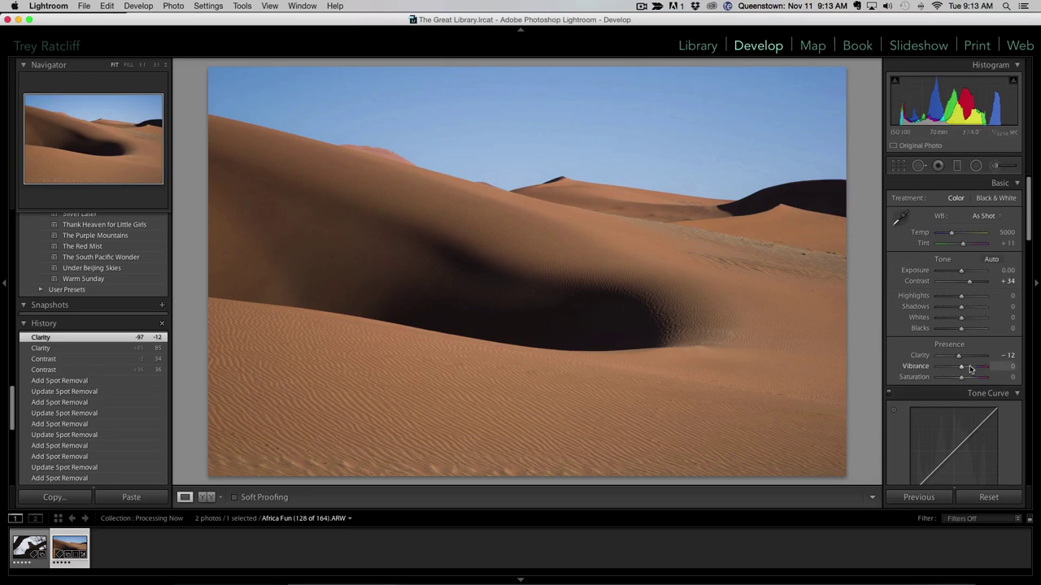
{"action": "left_click_drag", "start_coordinate": [969, 367], "coordinate": [976, 367]}
Convert the photo to black and white and brighten the orange and red tones in the black-and-white mix
{"action": "scroll", "coordinate": [947, 398], "scroll_direction": "down", "scroll_amount": 5}
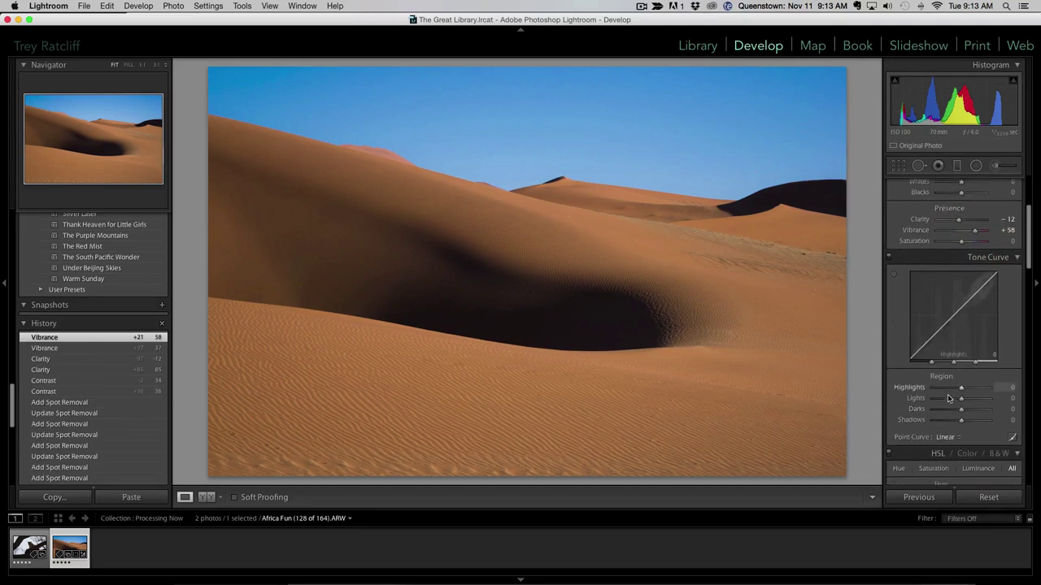
{"action": "scroll", "coordinate": [947, 397], "scroll_direction": "down", "scroll_amount": 5}
{"action": "left_click", "coordinate": [957, 270]}
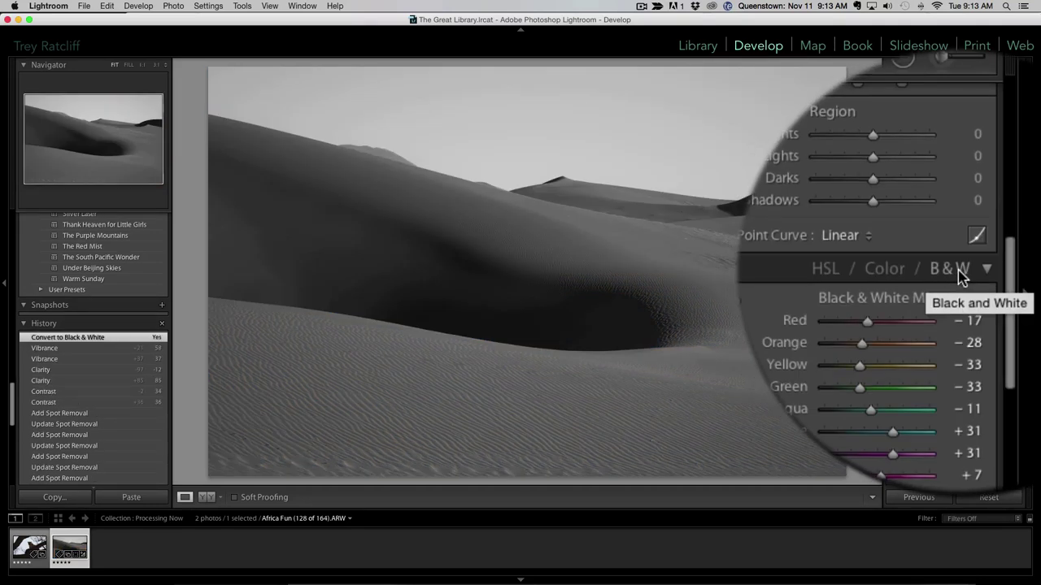
{"action": "left_click_drag", "start_coordinate": [867, 341], "coordinate": [912, 353]}
{"action": "left_click_drag", "start_coordinate": [869, 313], "coordinate": [894, 316]}
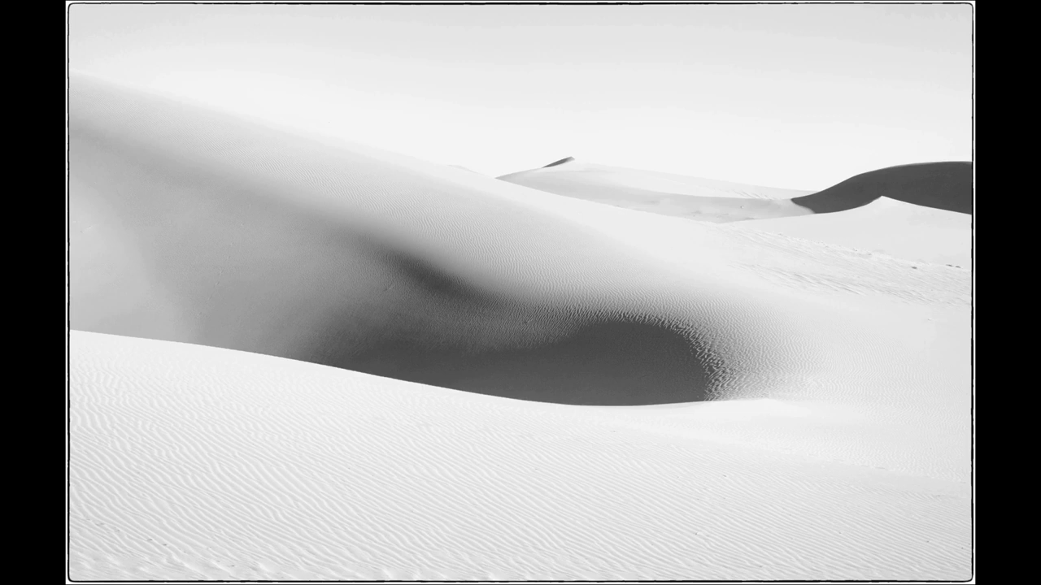
Leave the full-screen preview of the finished dune image and open the leopard photo Botswana Amaze (1623 of 2505).ARW
{"action": "key", "text": "f"}
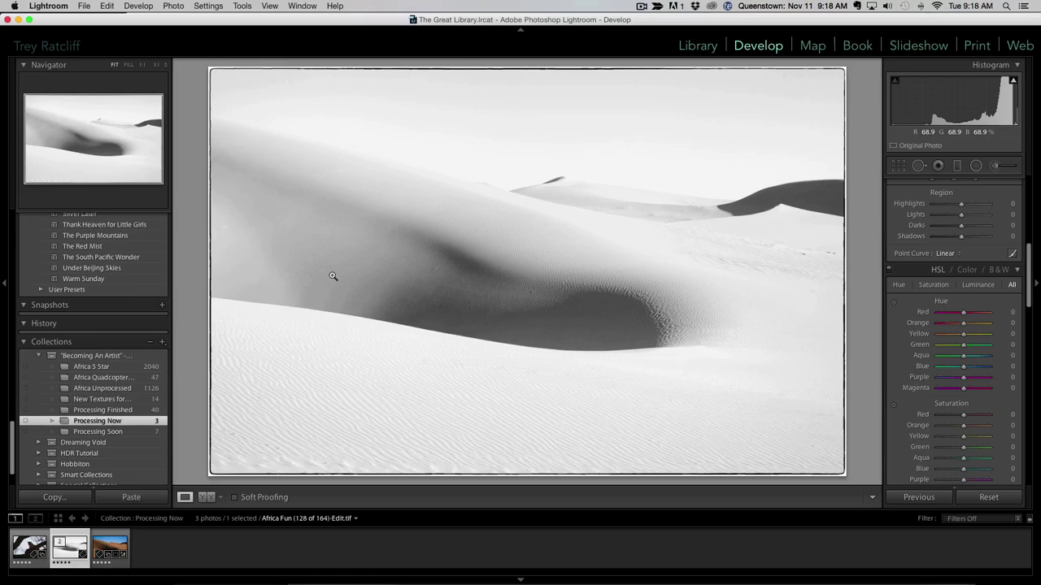
{"action": "key", "text": "Left"}
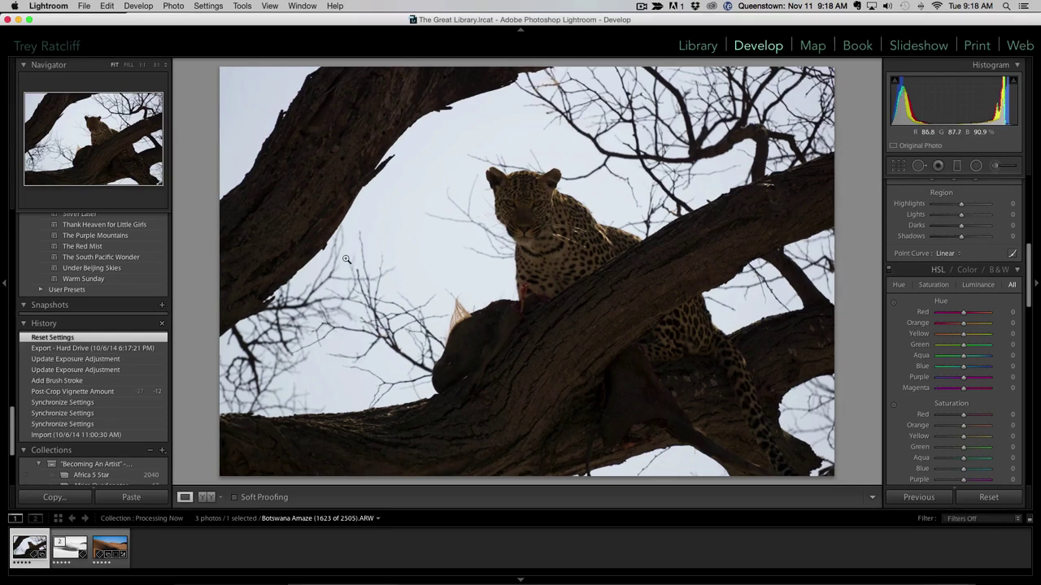
Inspect the leopard's face up close, then try the Love Bike and Clean Sunday presets on the photo
{"action": "left_click", "coordinate": [535, 207]}
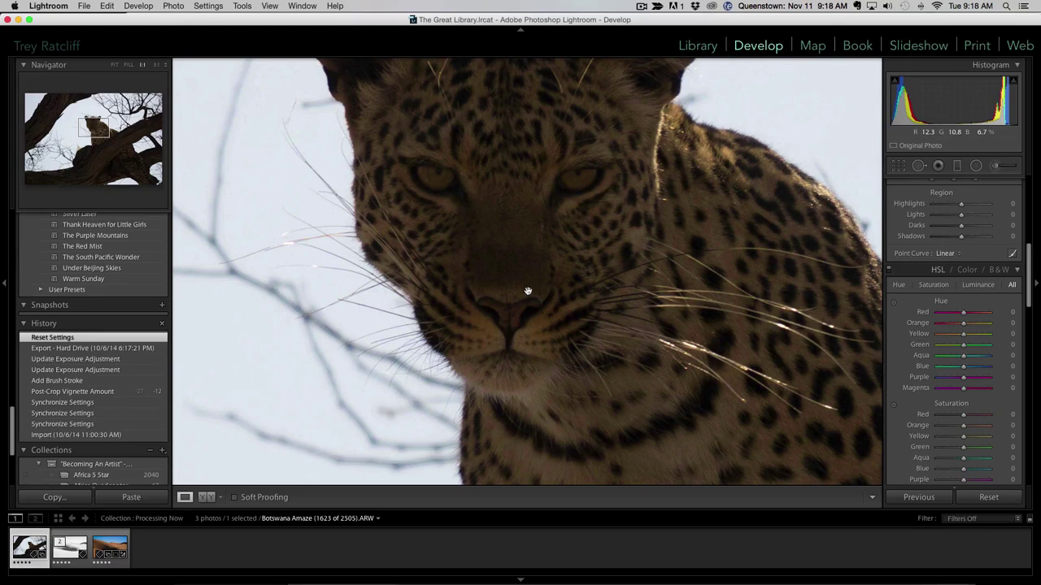
{"action": "left_click_drag", "start_coordinate": [504, 340], "coordinate": [505, 377]}
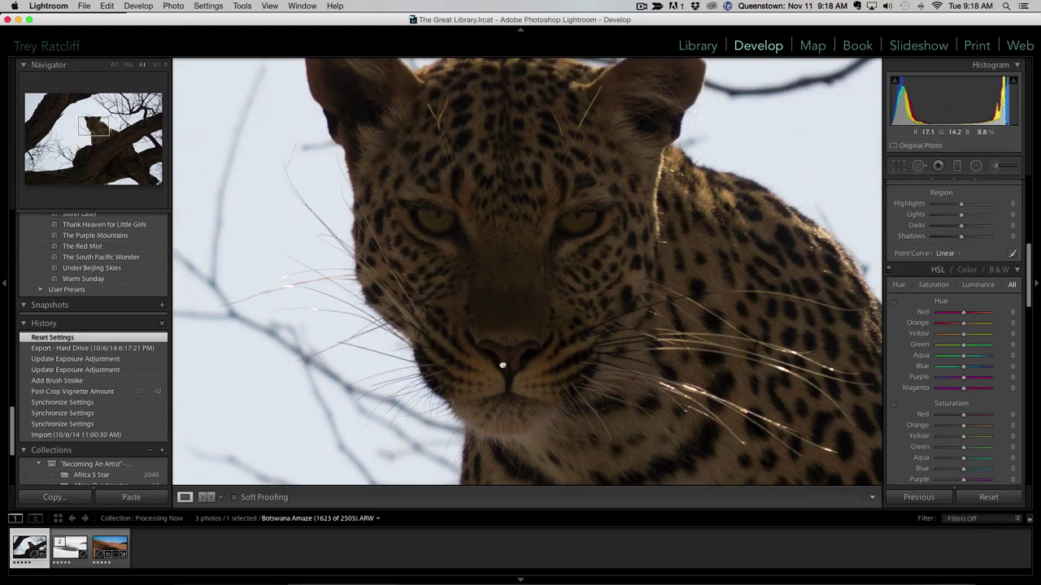
{"action": "left_click", "coordinate": [502, 365]}
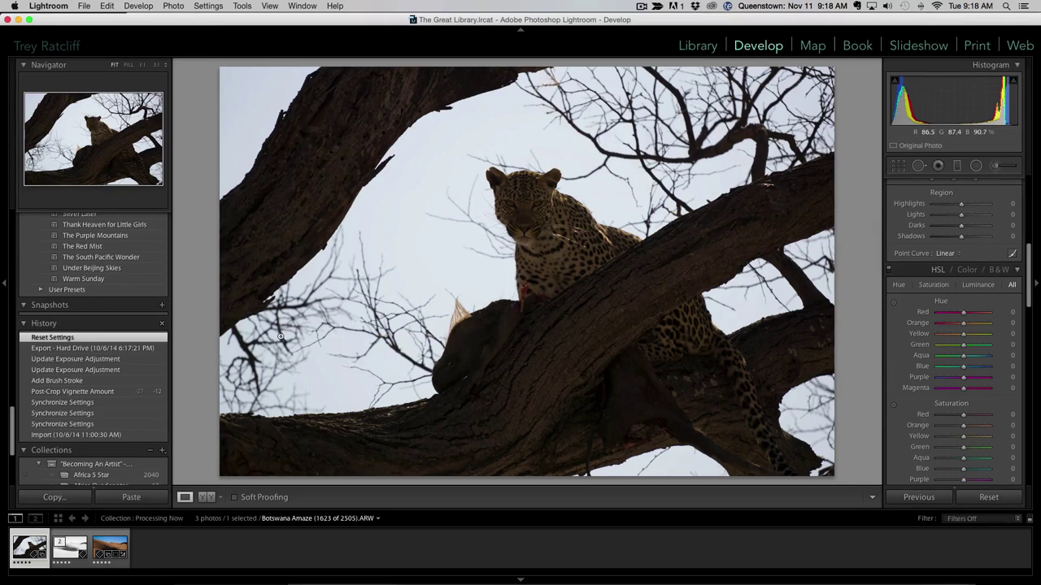
{"action": "key", "text": "d"}
{"action": "scroll", "coordinate": [124, 254], "scroll_direction": "up", "scroll_amount": 5}
{"action": "scroll", "coordinate": [122, 269], "scroll_direction": "up", "scroll_amount": 2}
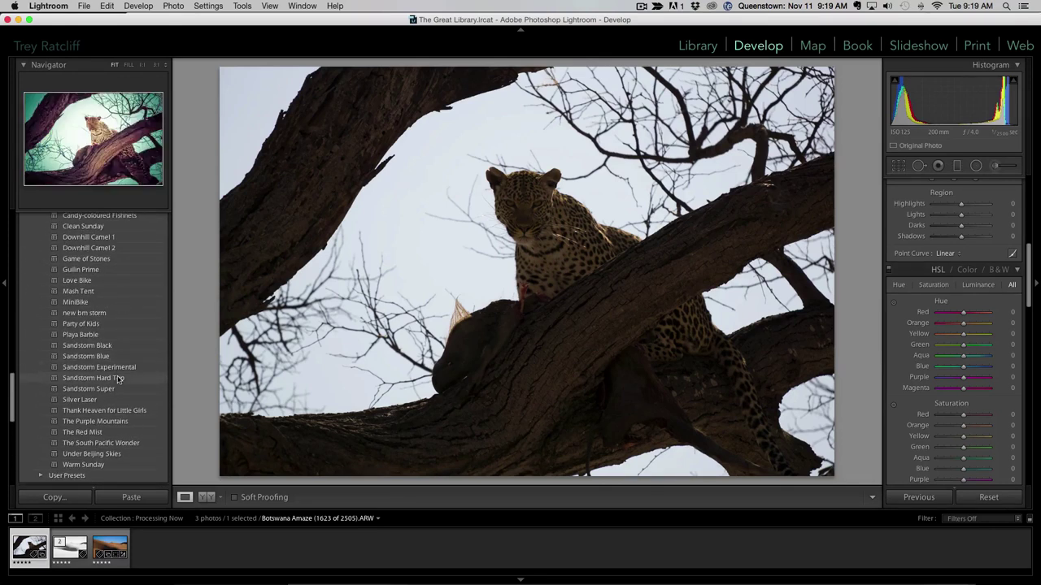
{"action": "left_click", "coordinate": [114, 289]}
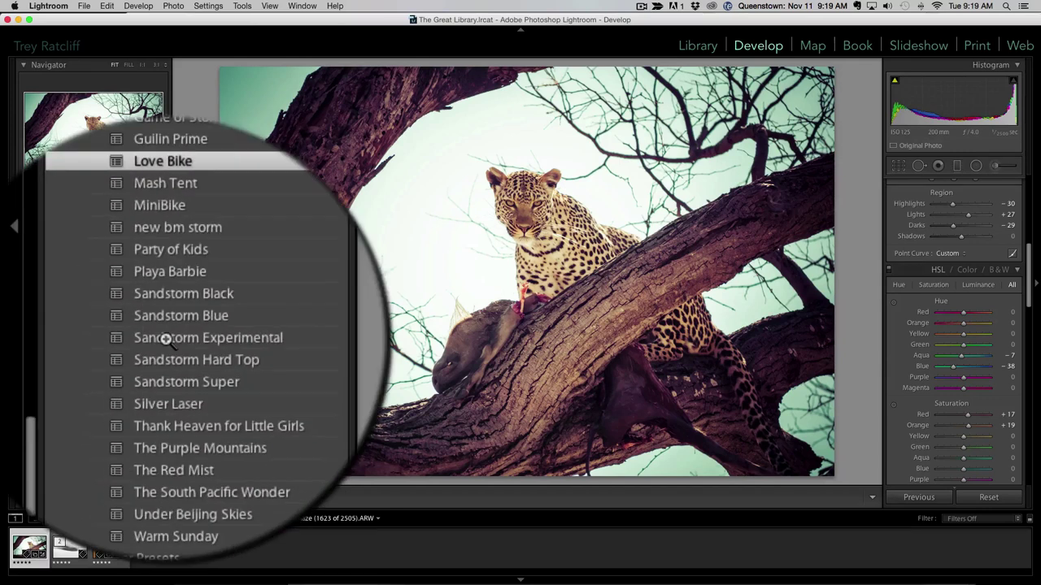
{"action": "left_click", "coordinate": [90, 294]}
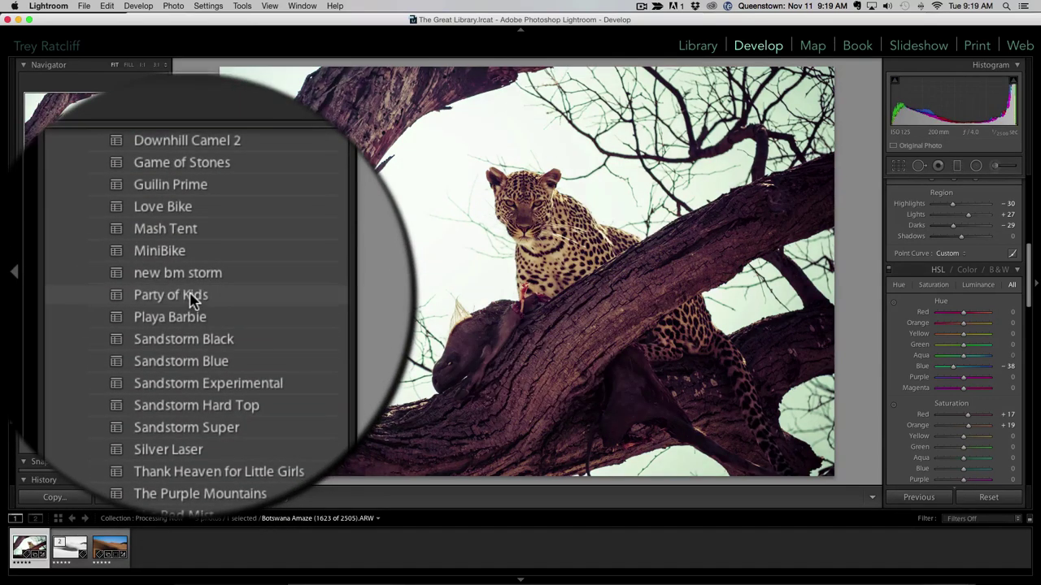
{"action": "scroll", "coordinate": [182, 290], "scroll_direction": "up", "scroll_amount": 3}
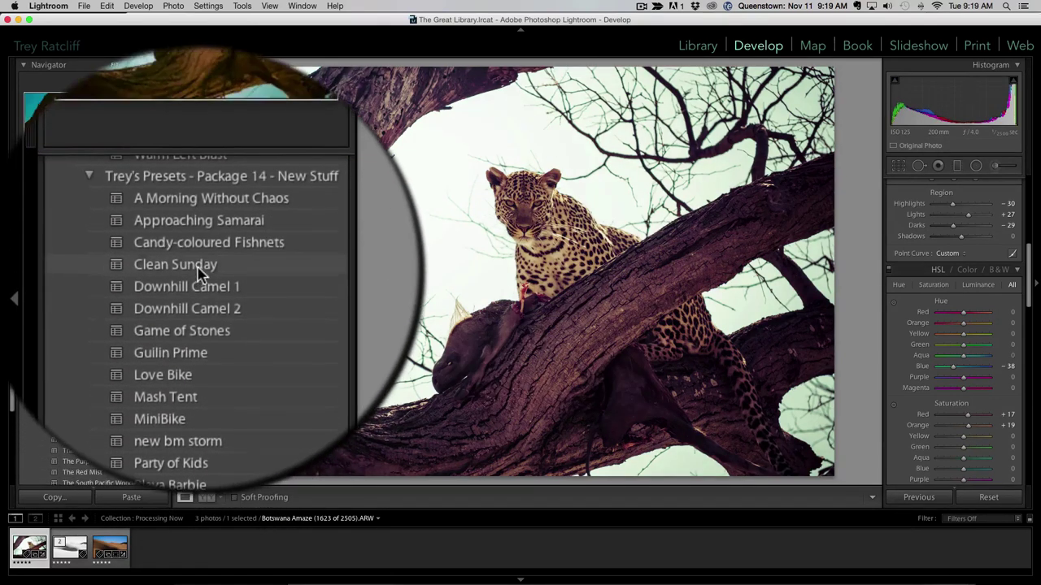
{"action": "left_click", "coordinate": [200, 274]}
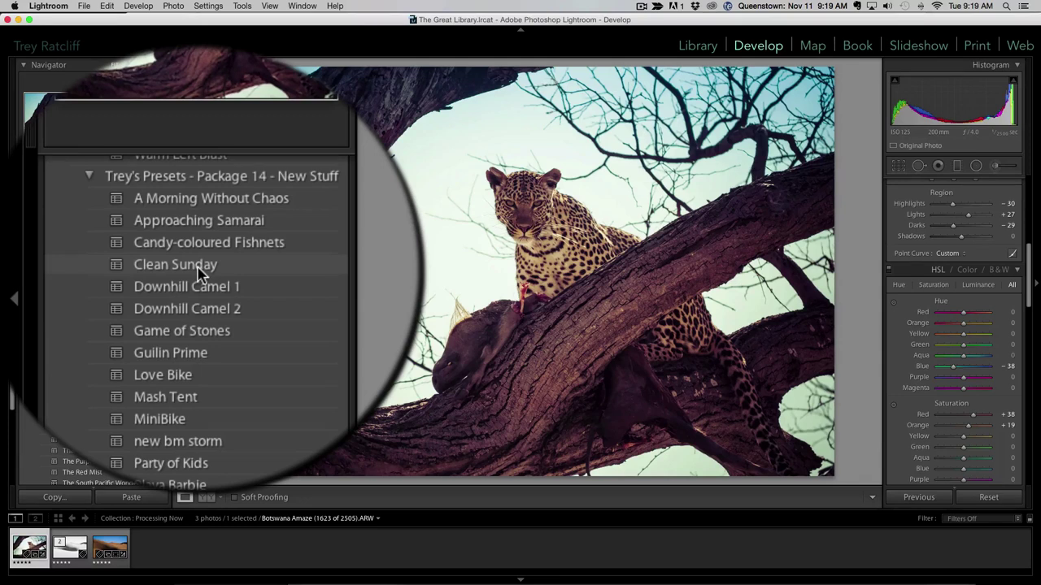
{"action": "scroll", "coordinate": [198, 273], "scroll_direction": "down", "scroll_amount": 3}
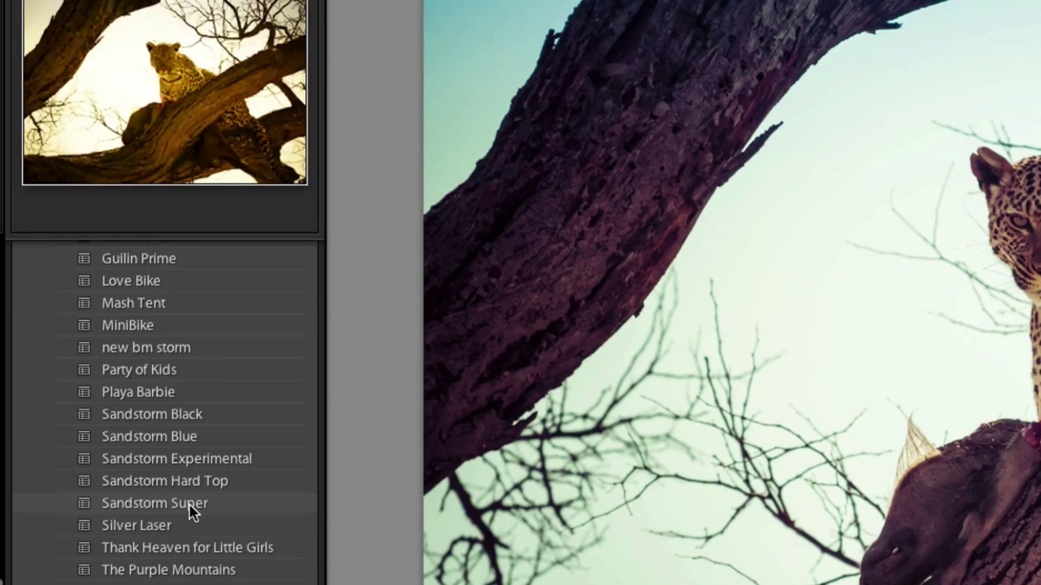
Try the Sandstorm Super and Sandstorm Blue presets, and apply Sandstorm Hard Top to the leopard photo
{"action": "left_click", "coordinate": [191, 506]}
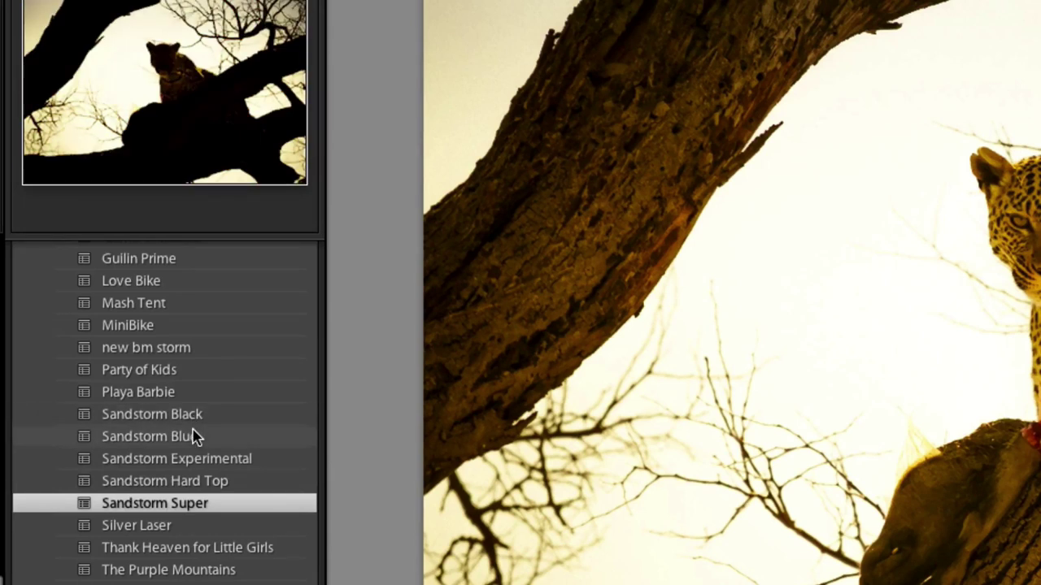
{"action": "left_click", "coordinate": [195, 437]}
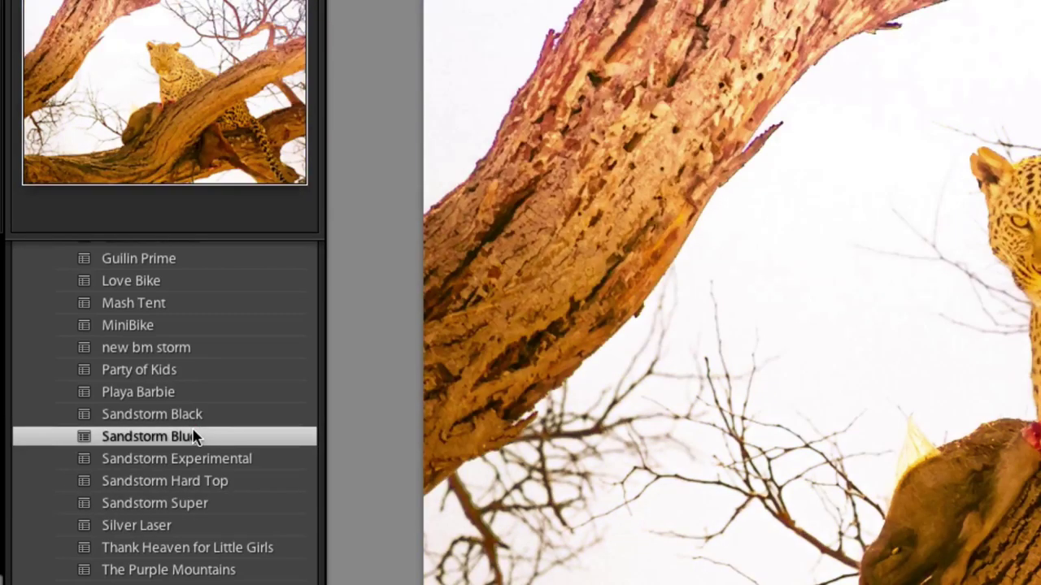
{"action": "left_click", "coordinate": [187, 485]}
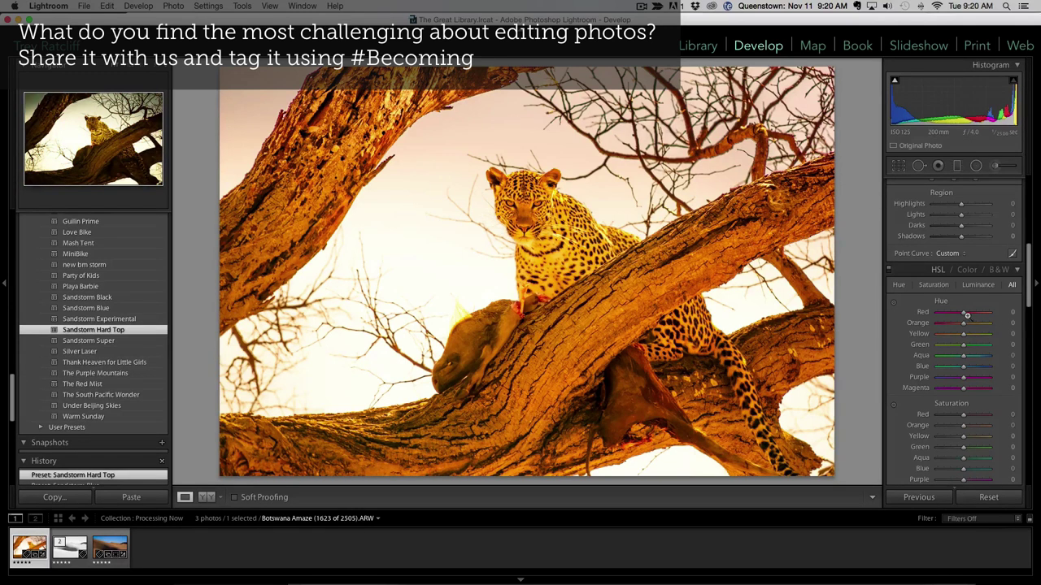
Set the leopard photo's overall Saturation to +53
{"action": "scroll", "coordinate": [967, 315], "scroll_direction": "up", "scroll_amount": 6}
{"action": "left_click_drag", "start_coordinate": [897, 274], "coordinate": [901, 362]}
{"action": "scroll", "coordinate": [879, 274], "scroll_direction": "down", "scroll_amount": 1}
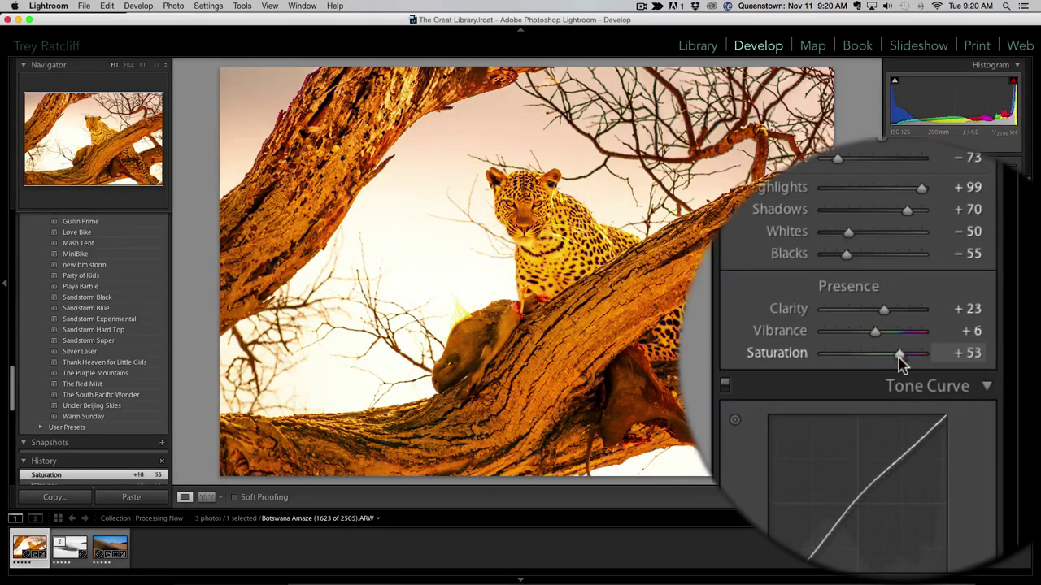
Set the Post-Crop Vignetting Amount to −7
{"action": "scroll", "coordinate": [875, 362], "scroll_direction": "down", "scroll_amount": 10}
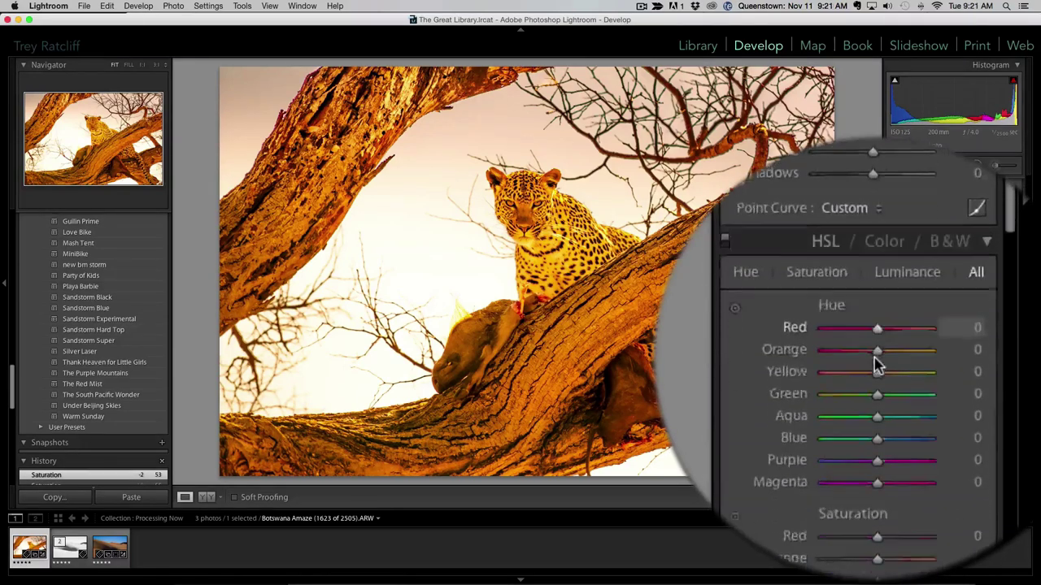
{"action": "scroll", "coordinate": [963, 365], "scroll_direction": "down", "scroll_amount": 12}
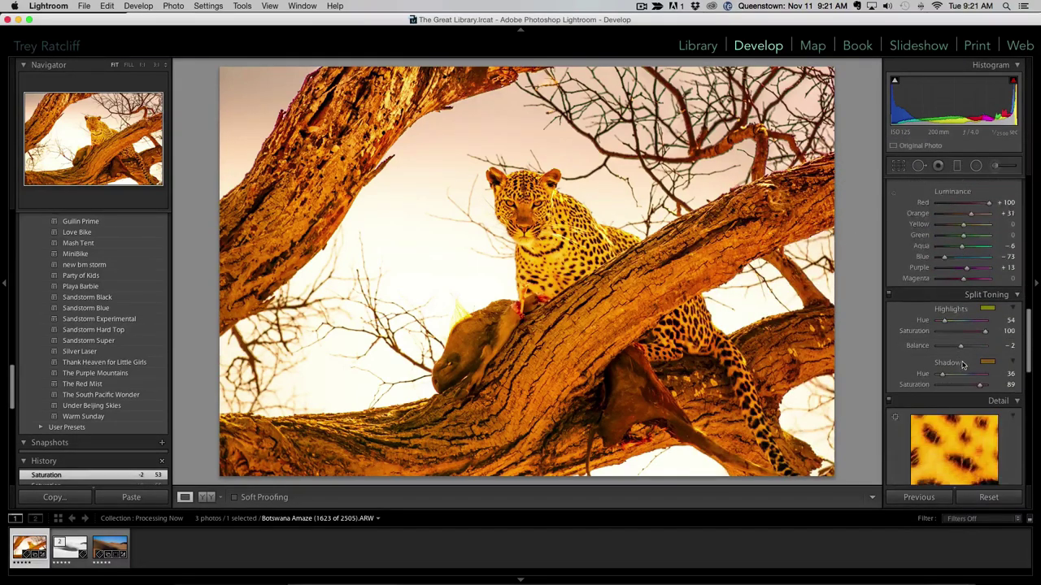
{"action": "scroll", "coordinate": [963, 365], "scroll_direction": "down", "scroll_amount": 4}
{"action": "left_click", "coordinate": [963, 348]}
{"action": "scroll", "coordinate": [963, 349], "scroll_direction": "down", "scroll_amount": 4}
{"action": "left_click_drag", "start_coordinate": [961, 360], "coordinate": [958, 362]}
{"action": "mouse_move", "coordinate": [882, 364]}
{"action": "left_mouse_down"}
{"action": "mouse_move", "coordinate": [857, 361]}
{"action": "mouse_move", "coordinate": [867, 362]}
{"action": "left_mouse_up"}
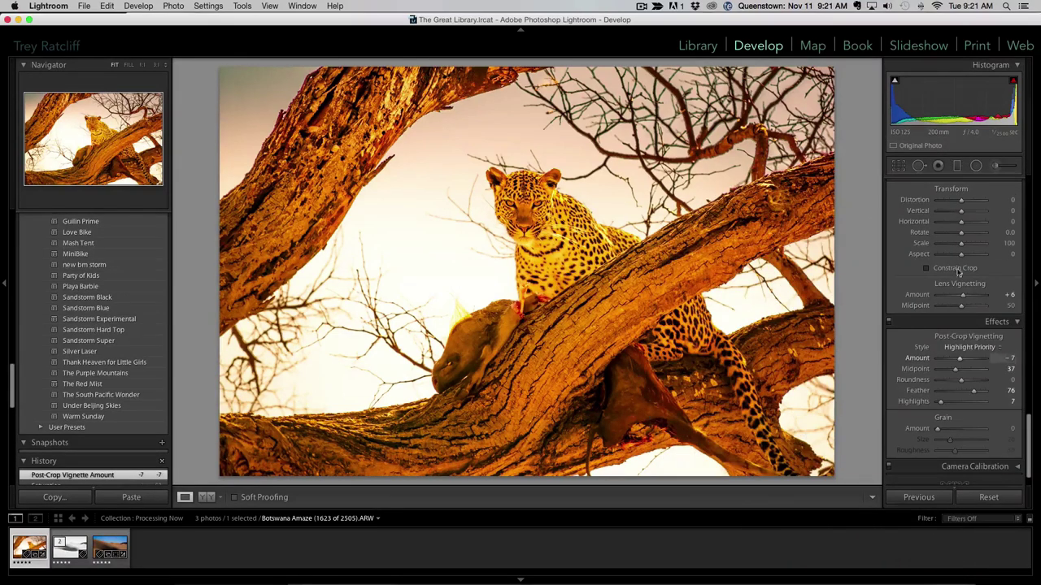
Crop the photo slightly tighter around the leopard on all sides at a 16 x 10 aspect ratio
{"action": "left_click", "coordinate": [899, 165]}
{"action": "left_click_drag", "start_coordinate": [835, 477], "coordinate": [805, 444]}
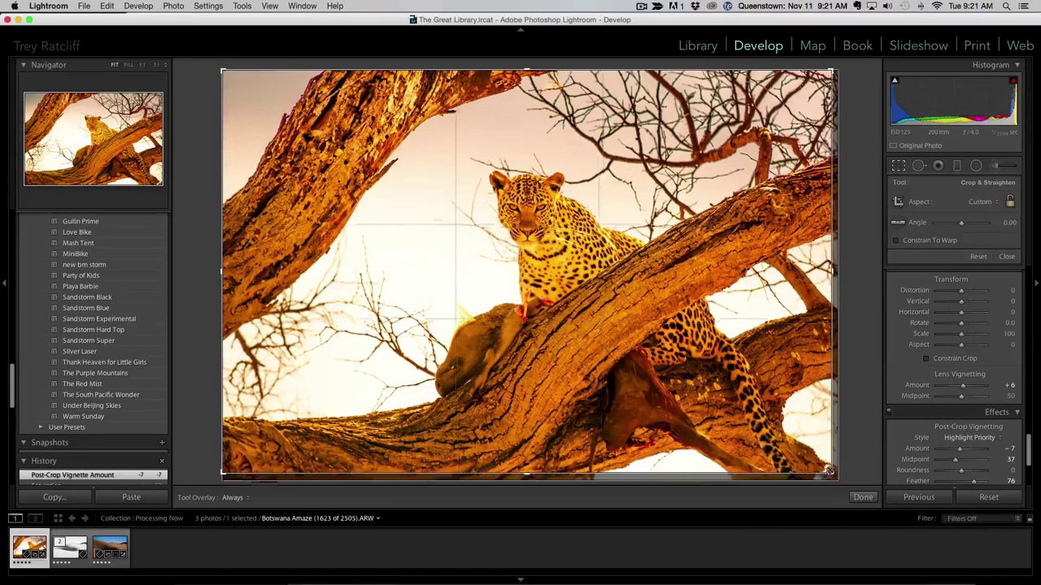
{"action": "left_click_drag", "start_coordinate": [237, 93], "coordinate": [248, 98]}
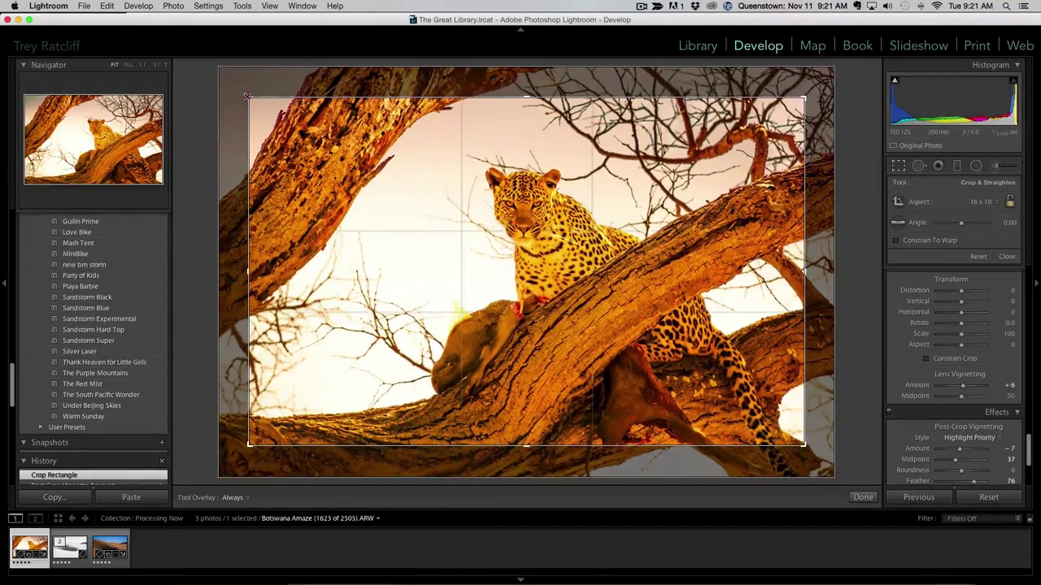
{"action": "key", "text": "Return"}
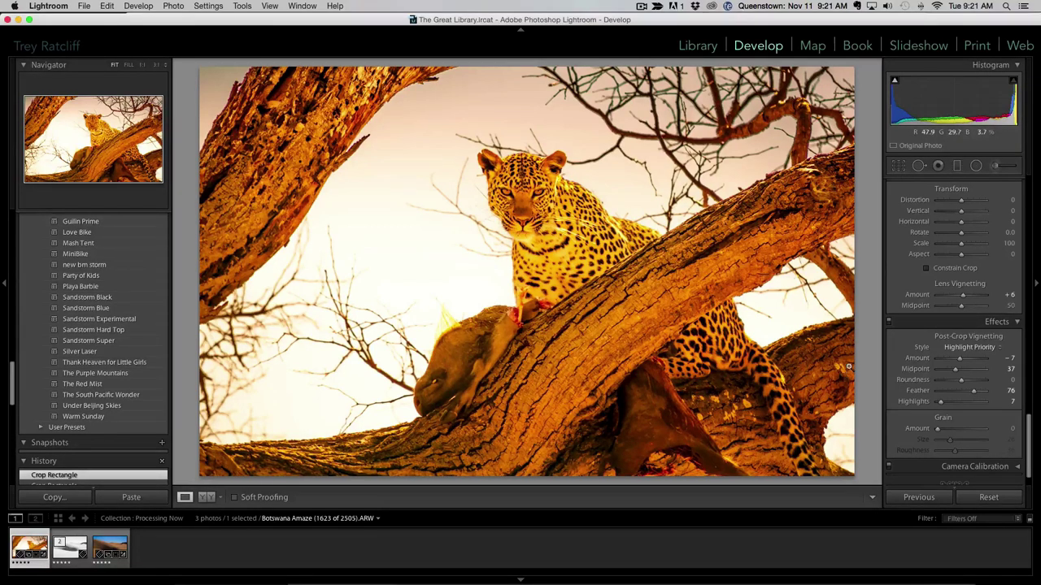
Check the haloed branches, then paint a size 13 adjustment brush mask at Exposure 4.00 over the photo's upper-right and lower-left branches
{"action": "left_click", "coordinate": [683, 131]}
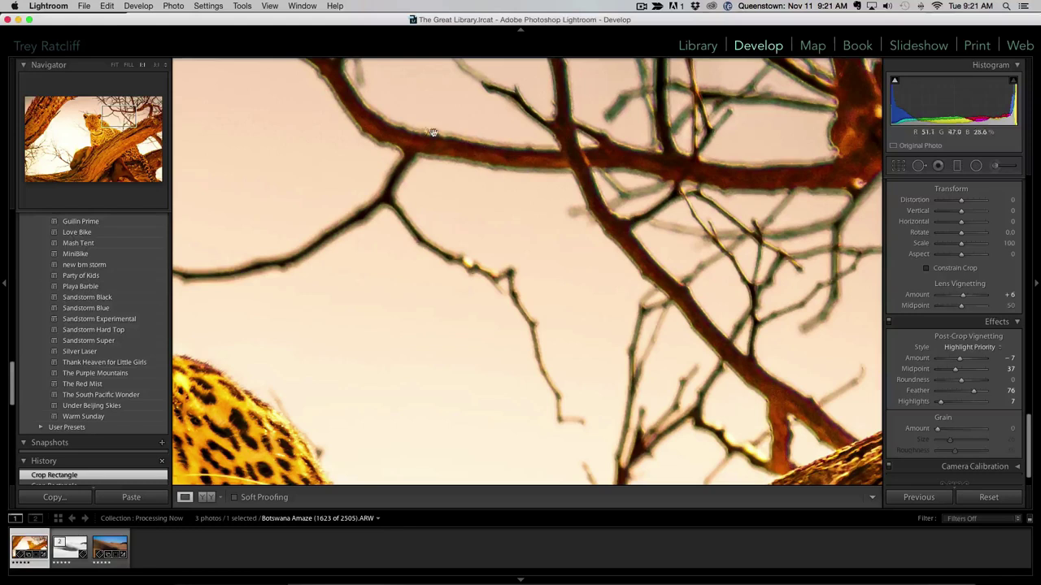
{"action": "left_click", "coordinate": [547, 172]}
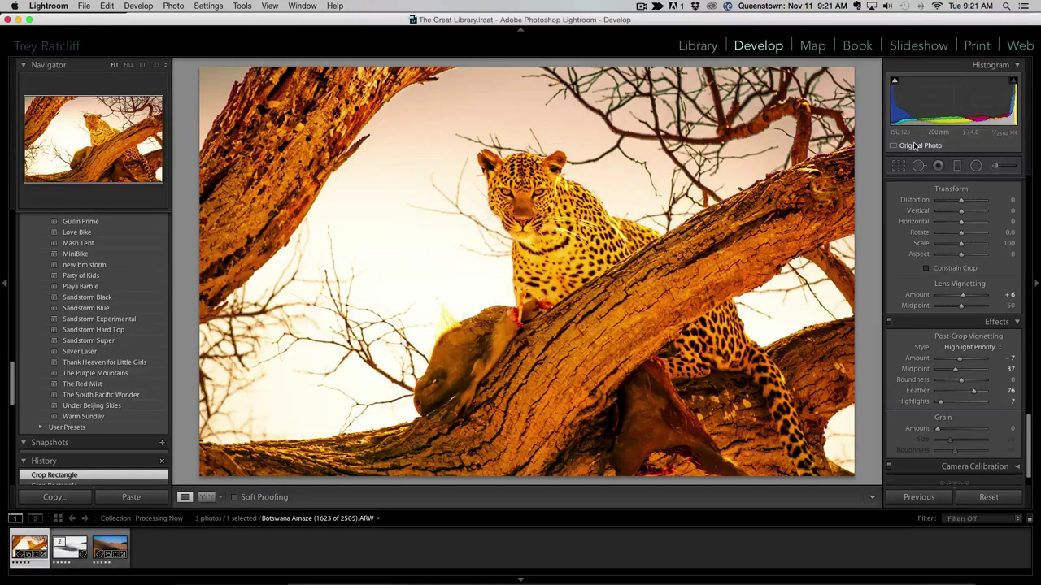
{"action": "left_click", "coordinate": [995, 166]}
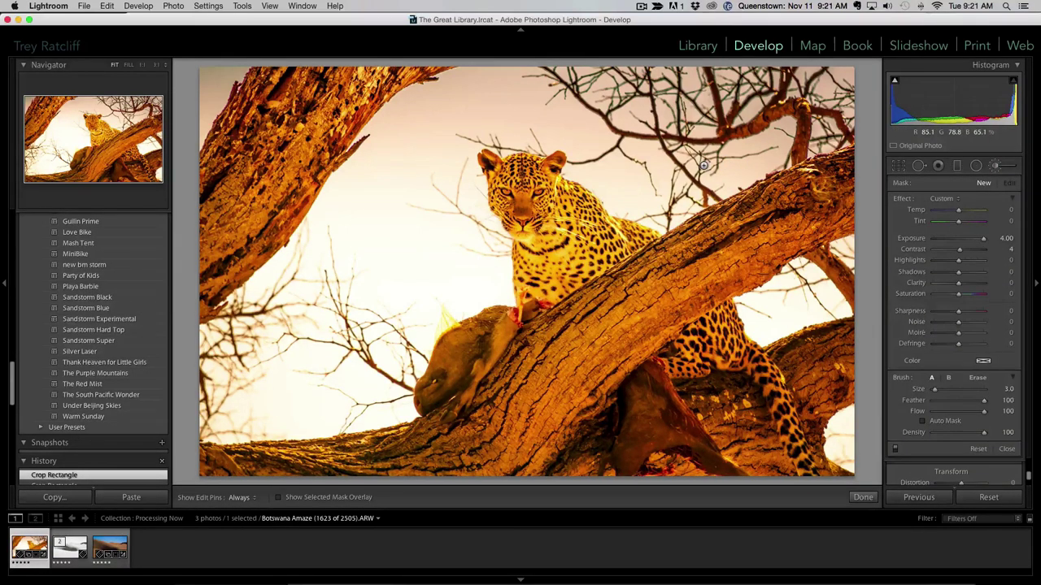
{"action": "key", "text": "bracketright"}
{"action": "key", "text": "bracketright"}
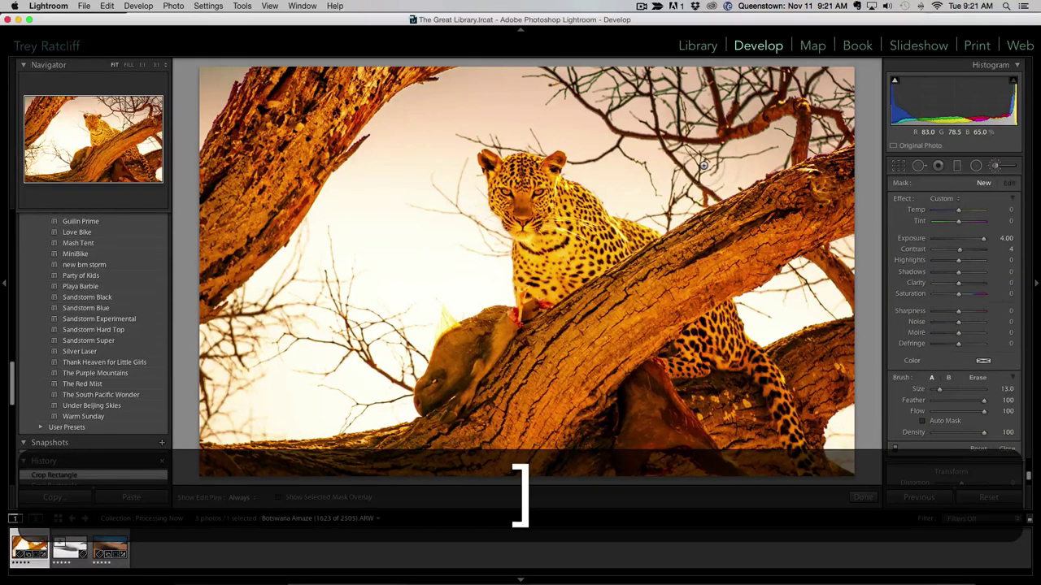
{"action": "mouse_move", "coordinate": [701, 163]}
{"action": "left_mouse_down"}
{"action": "mouse_move", "coordinate": [642, 106]}
{"action": "mouse_move", "coordinate": [829, 102]}
{"action": "mouse_move", "coordinate": [529, 85]}
{"action": "left_mouse_up"}
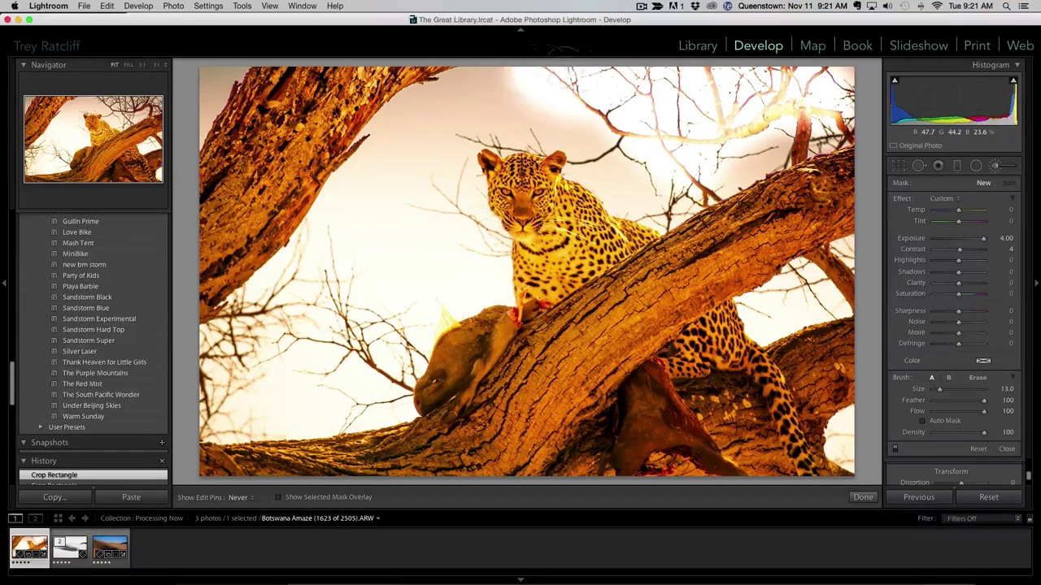
{"action": "mouse_move", "coordinate": [606, 56]}
{"action": "left_mouse_down"}
{"action": "mouse_move", "coordinate": [734, 102]}
{"action": "mouse_move", "coordinate": [825, 73]}
{"action": "mouse_move", "coordinate": [732, 53]}
{"action": "left_mouse_up"}
{"action": "mouse_move", "coordinate": [261, 370]}
{"action": "left_mouse_down"}
{"action": "mouse_move", "coordinate": [365, 358]}
{"action": "mouse_move", "coordinate": [350, 268]}
{"action": "mouse_move", "coordinate": [292, 261]}
{"action": "mouse_move", "coordinate": [220, 391]}
{"action": "mouse_move", "coordinate": [395, 325]}
{"action": "mouse_move", "coordinate": [407, 357]}
{"action": "left_mouse_up"}
{"action": "key", "text": "h"}
{"action": "key", "text": "h"}
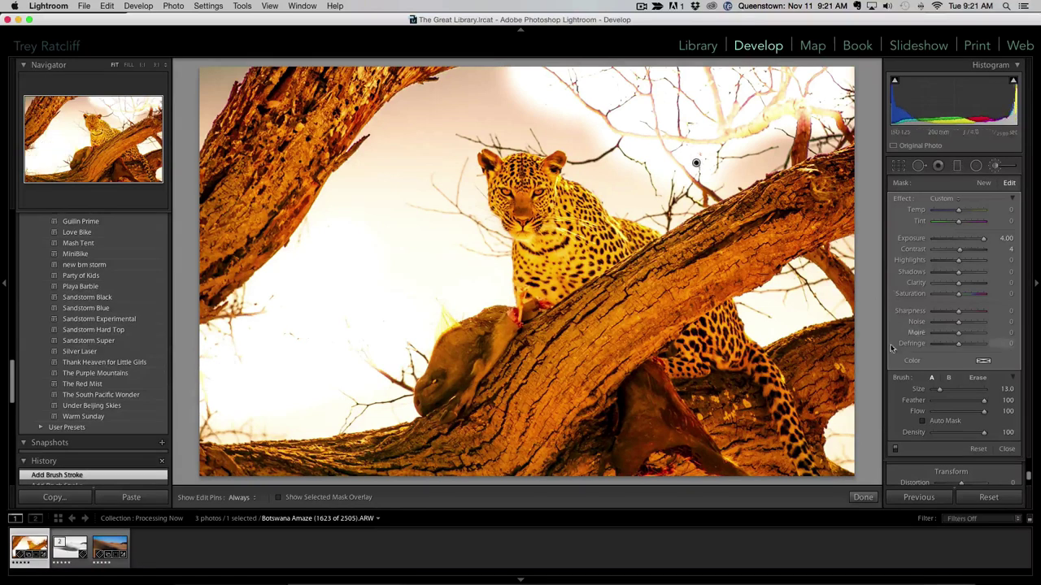
Reset the branch mask's Exposure to 0, set its Clarity to −100 and Saturation to −18, and finish the brush adjustment
{"action": "double_click", "coordinate": [911, 238]}
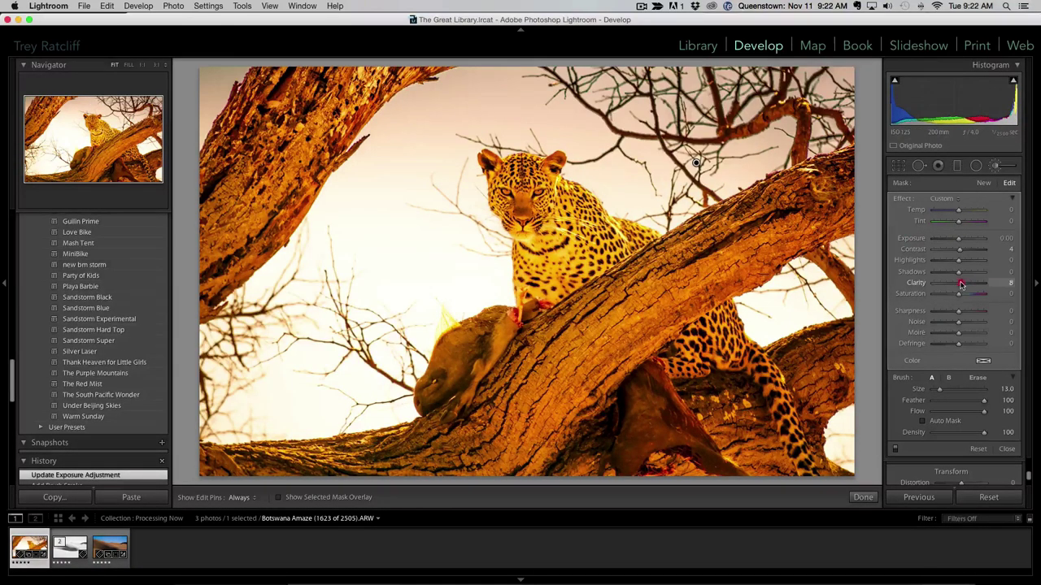
{"action": "left_click_drag", "start_coordinate": [917, 284], "coordinate": [911, 284]}
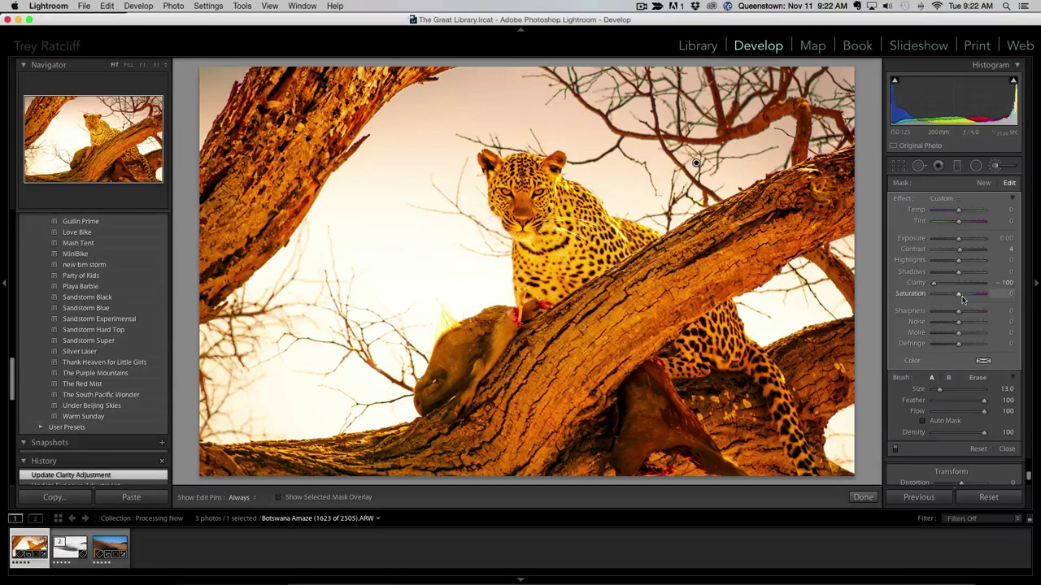
{"action": "left_click_drag", "start_coordinate": [958, 296], "coordinate": [948, 296]}
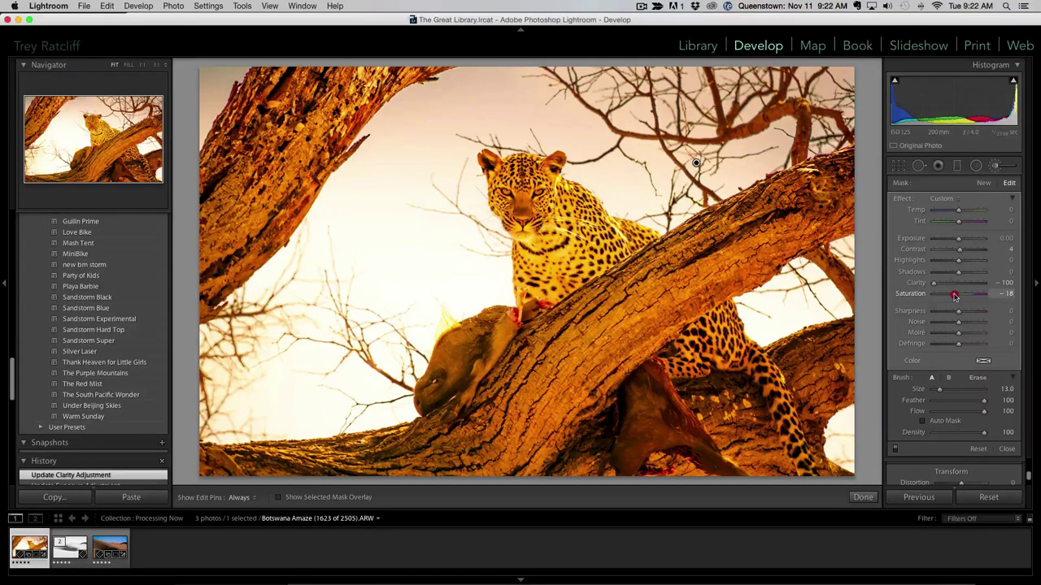
{"action": "left_click_drag", "start_coordinate": [954, 296], "coordinate": [954, 296]}
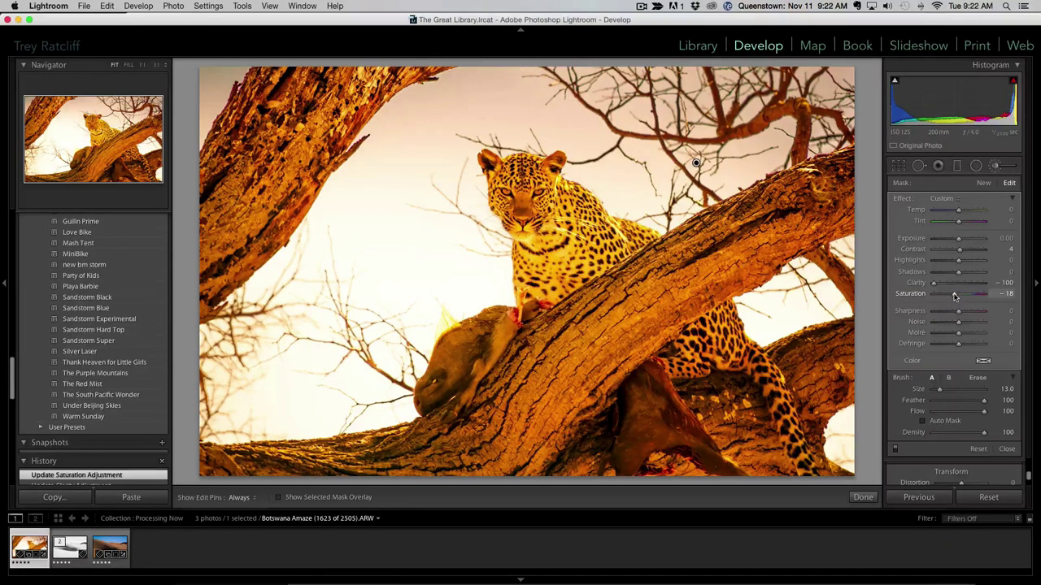
{"action": "left_click", "coordinate": [1006, 449]}
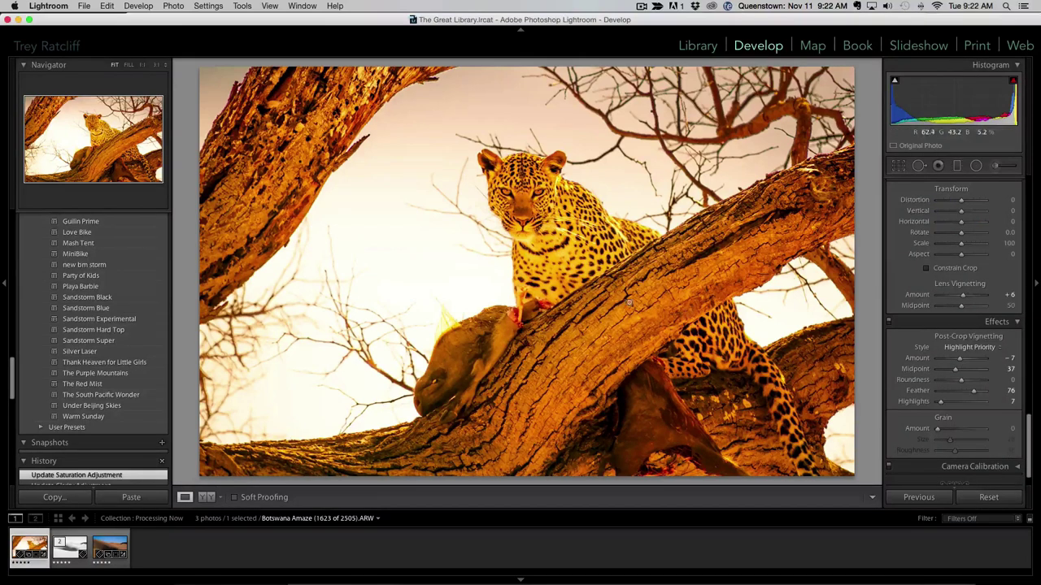
Paint a new size 5.0 adjustment brush mask at Exposure 4.00 over both of the leopard's eyes
{"action": "left_click", "coordinate": [528, 201]}
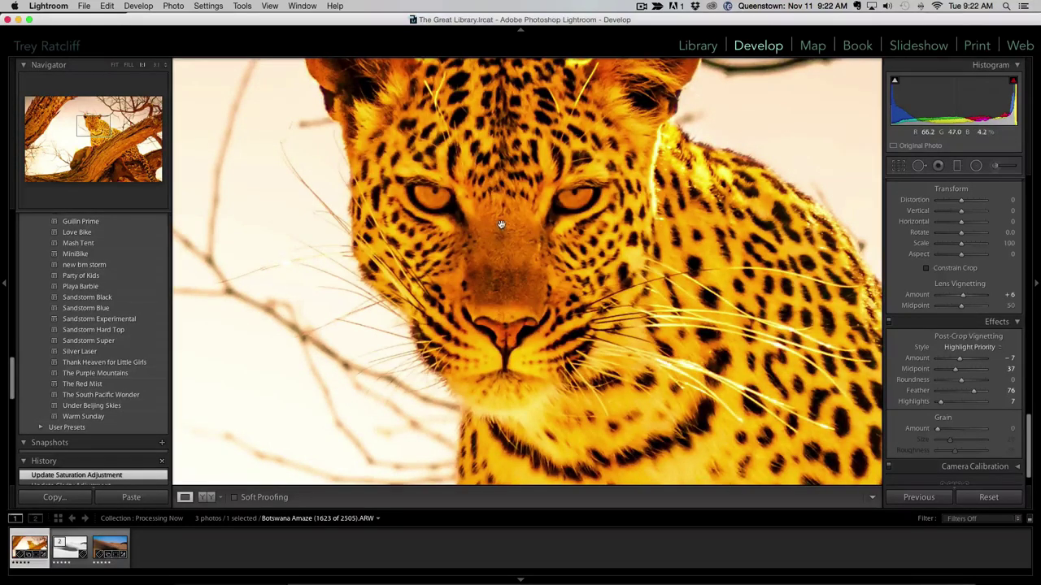
{"action": "left_click_drag", "start_coordinate": [505, 270], "coordinate": [505, 290]}
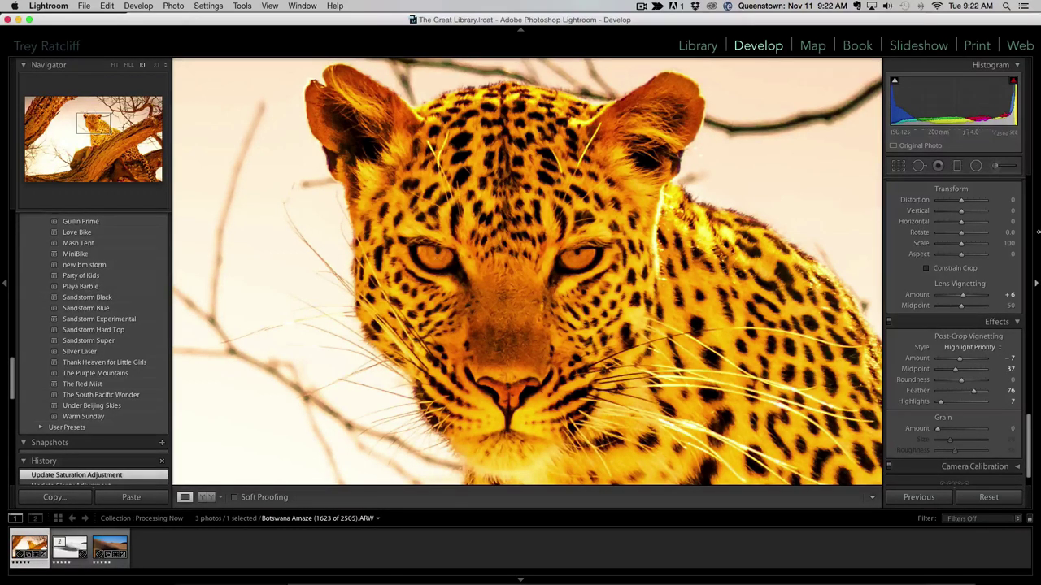
{"action": "left_click", "coordinate": [994, 167]}
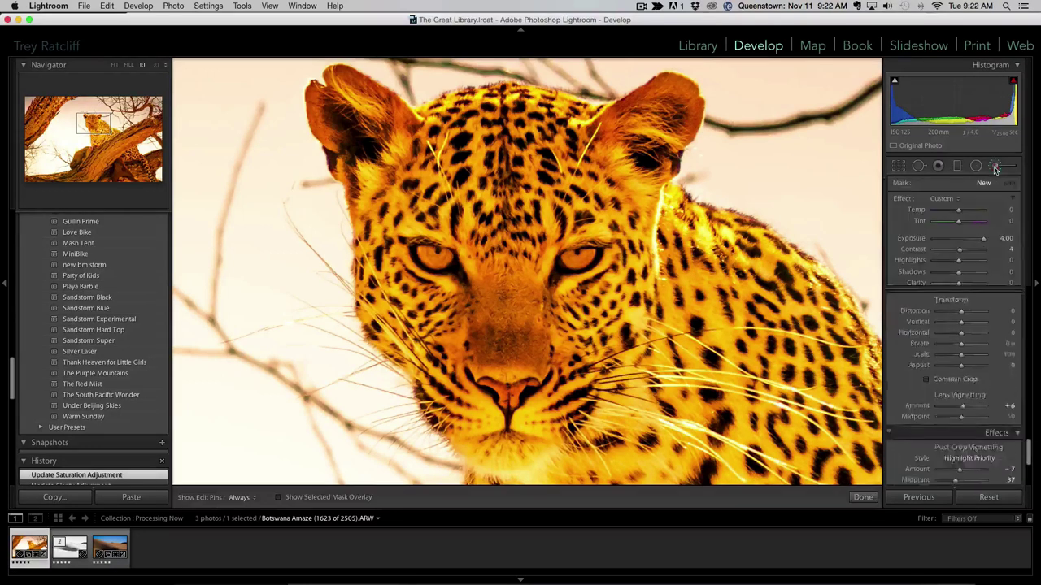
{"action": "key", "text": "bracketleft"}
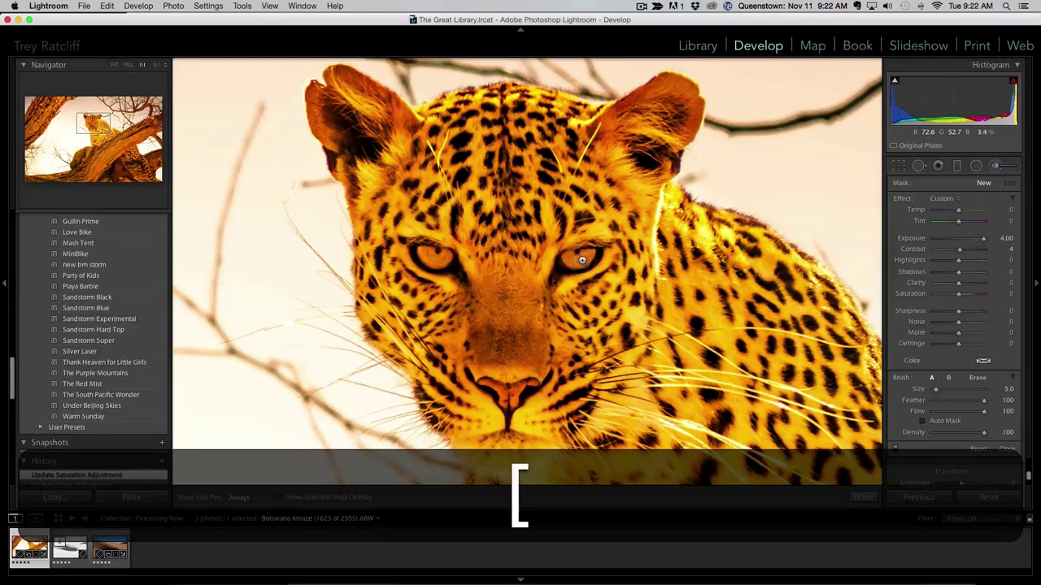
{"action": "left_click_drag", "start_coordinate": [566, 261], "coordinate": [589, 256]}
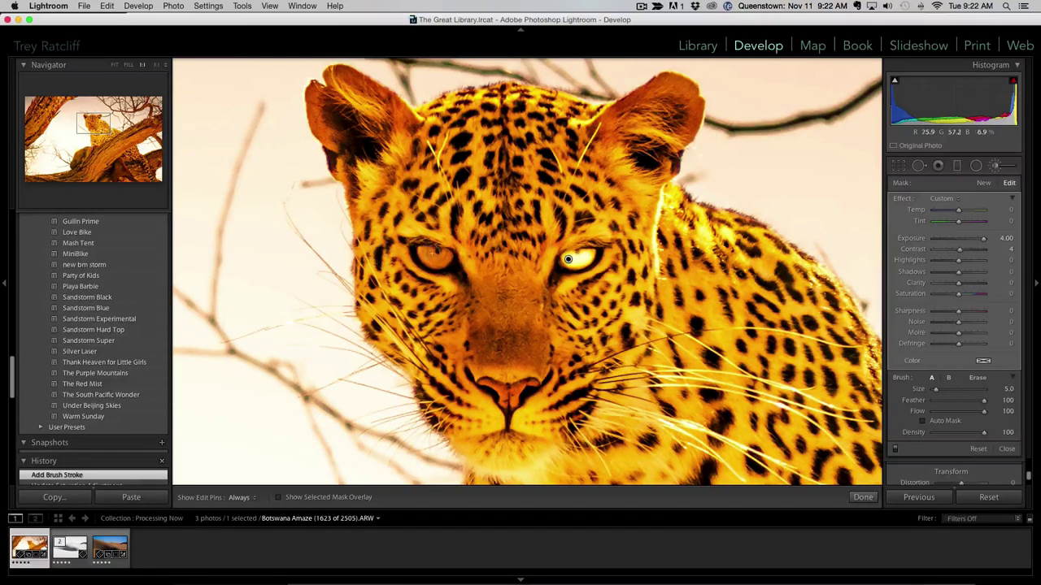
{"action": "mouse_move", "coordinate": [435, 254]}
{"action": "left_mouse_down"}
{"action": "mouse_move", "coordinate": [445, 256]}
{"action": "mouse_move", "coordinate": [423, 254]}
{"action": "mouse_move", "coordinate": [453, 271]}
{"action": "left_mouse_up"}
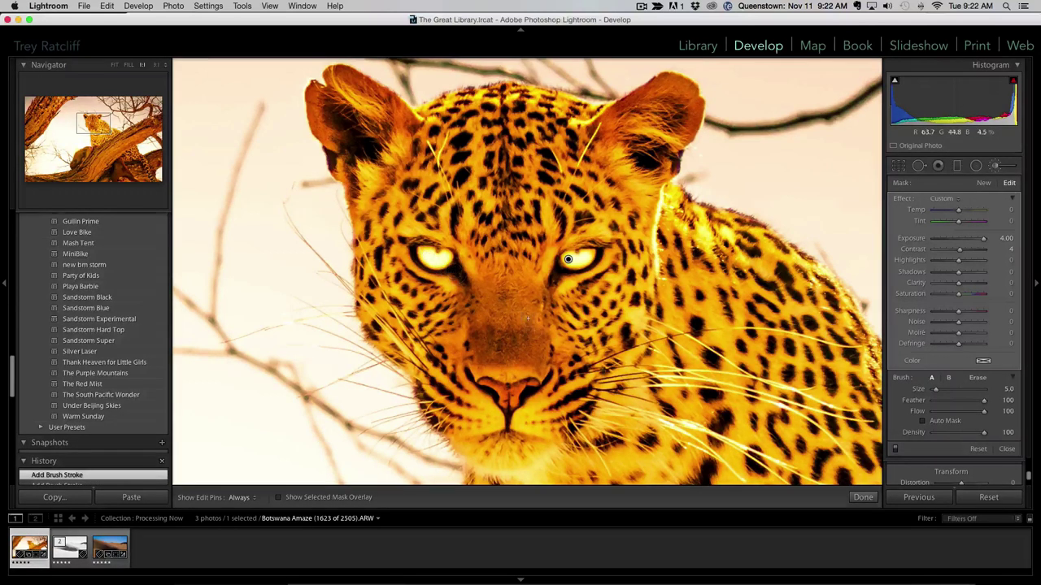
Set the eye mask's Exposure to 1.11, Temp to −78 and Tint to −25
{"action": "double_click", "coordinate": [915, 240]}
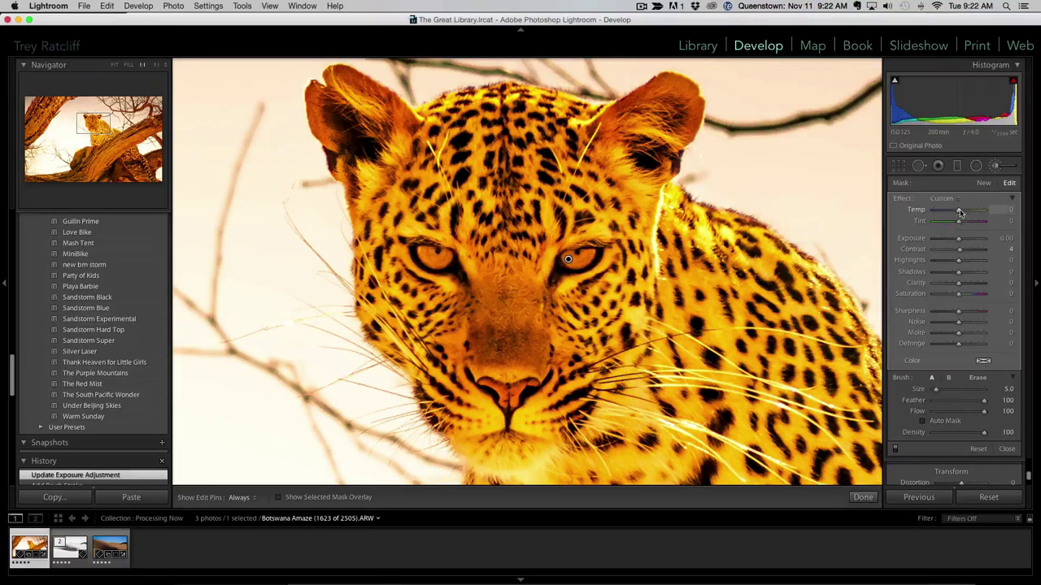
{"action": "left_click_drag", "start_coordinate": [954, 212], "coordinate": [959, 240]}
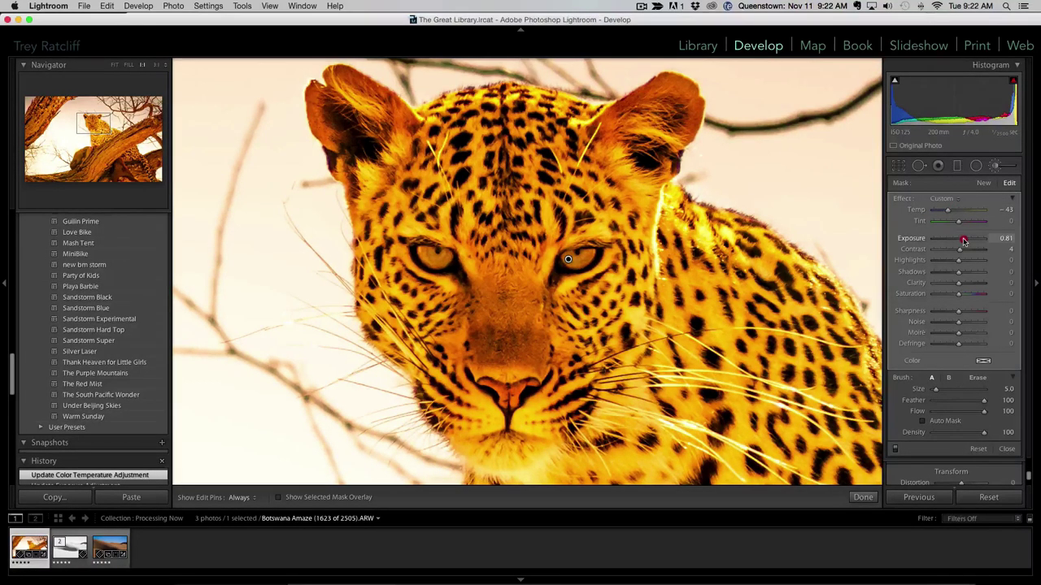
{"action": "left_click_drag", "start_coordinate": [965, 241], "coordinate": [965, 242]}
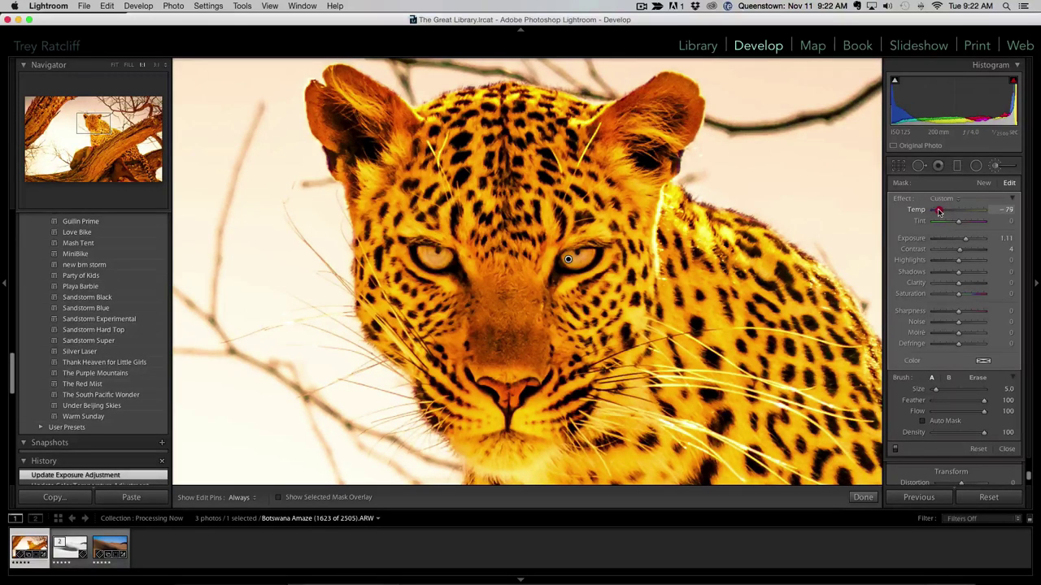
{"action": "left_click_drag", "start_coordinate": [940, 211], "coordinate": [940, 211]}
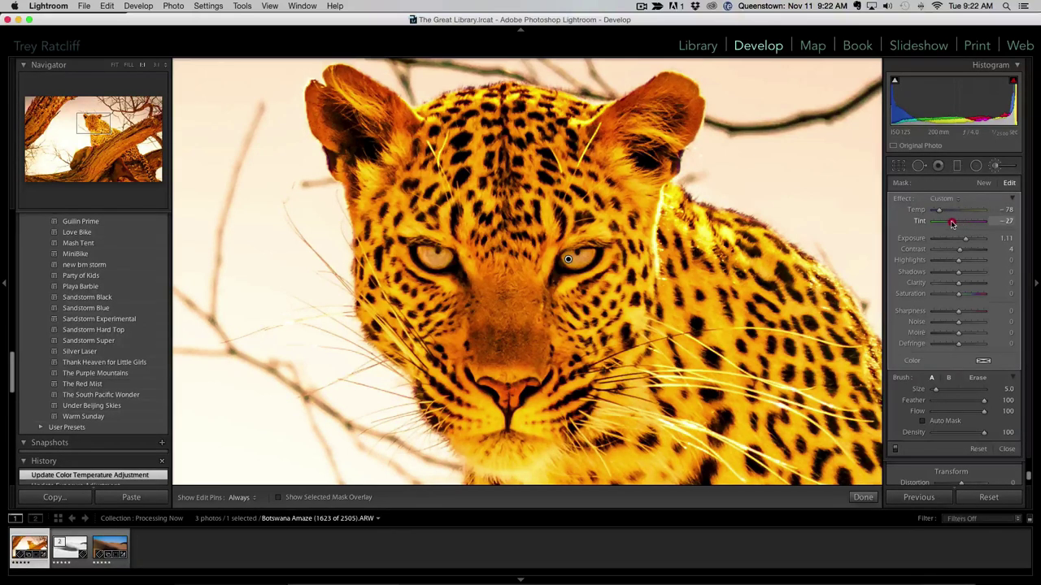
{"action": "left_click_drag", "start_coordinate": [953, 223], "coordinate": [953, 223]}
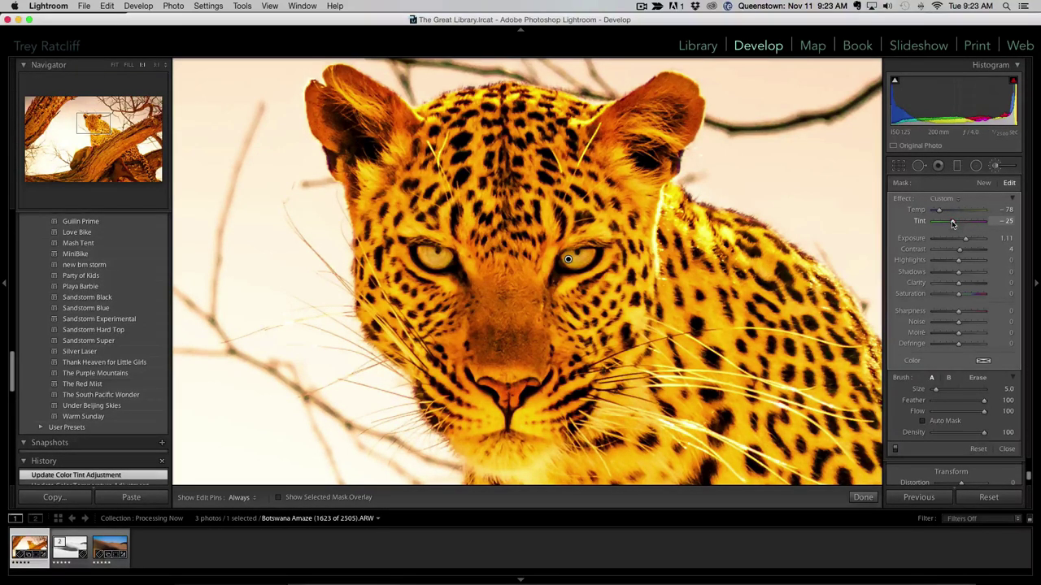
Give the eye mask a green color overlay and finish the brush adjustment
{"action": "left_click", "coordinate": [983, 361]}
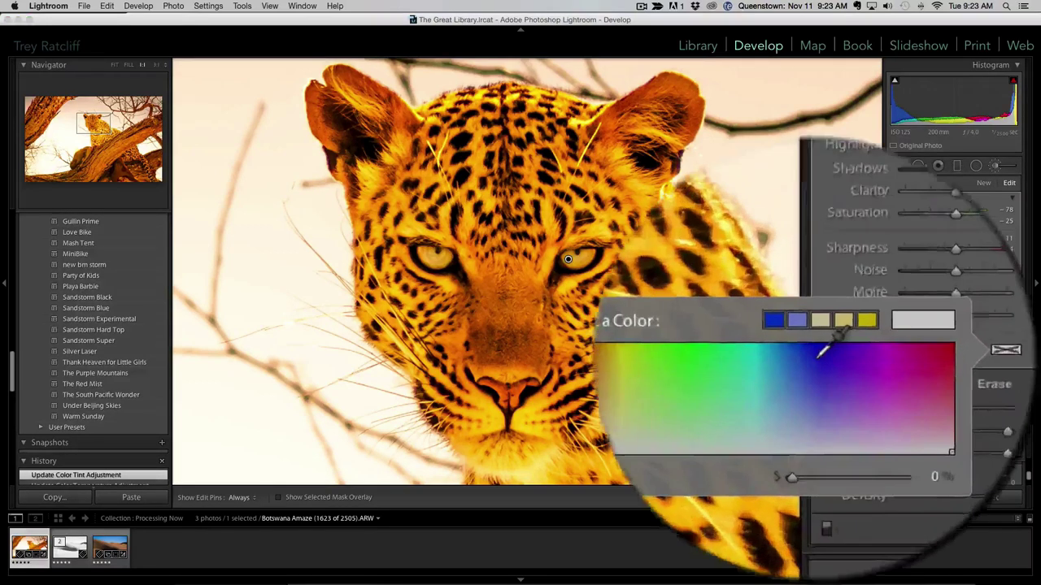
{"action": "left_click", "coordinate": [818, 355]}
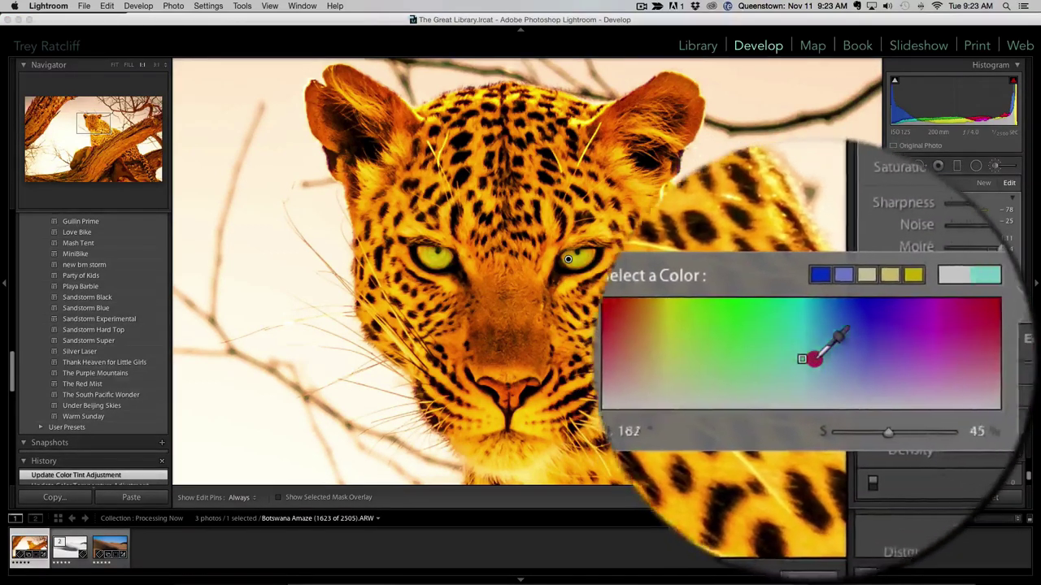
{"action": "left_click_drag", "start_coordinate": [819, 356], "coordinate": [825, 352]}
{"action": "mouse_move", "coordinate": [815, 359]}
{"action": "left_mouse_down"}
{"action": "mouse_move", "coordinate": [831, 358]}
{"action": "mouse_move", "coordinate": [841, 337]}
{"action": "mouse_move", "coordinate": [789, 360]}
{"action": "mouse_move", "coordinate": [813, 353]}
{"action": "mouse_move", "coordinate": [820, 378]}
{"action": "left_mouse_up"}
{"action": "left_click", "coordinate": [754, 335]}
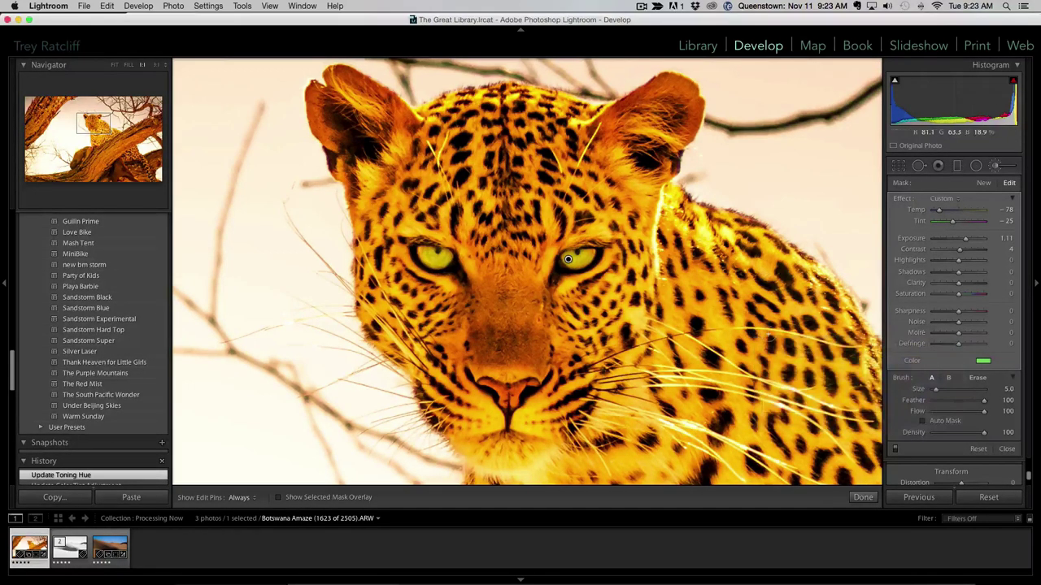
{"action": "left_click", "coordinate": [1005, 449]}
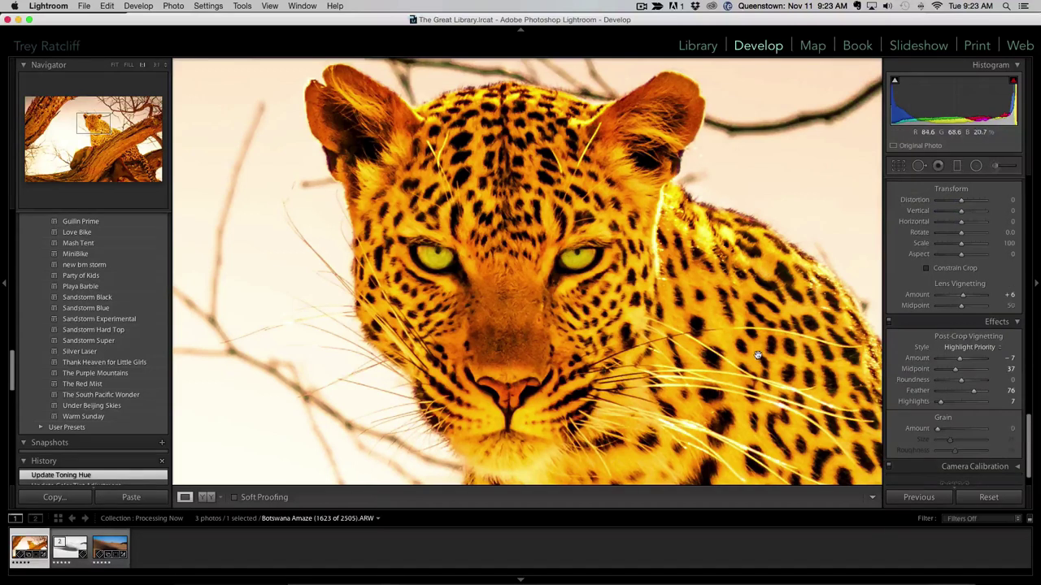
Show the whole leopard photo with the side panels hidden and compare it with its unedited version
{"action": "left_click", "coordinate": [851, 363]}
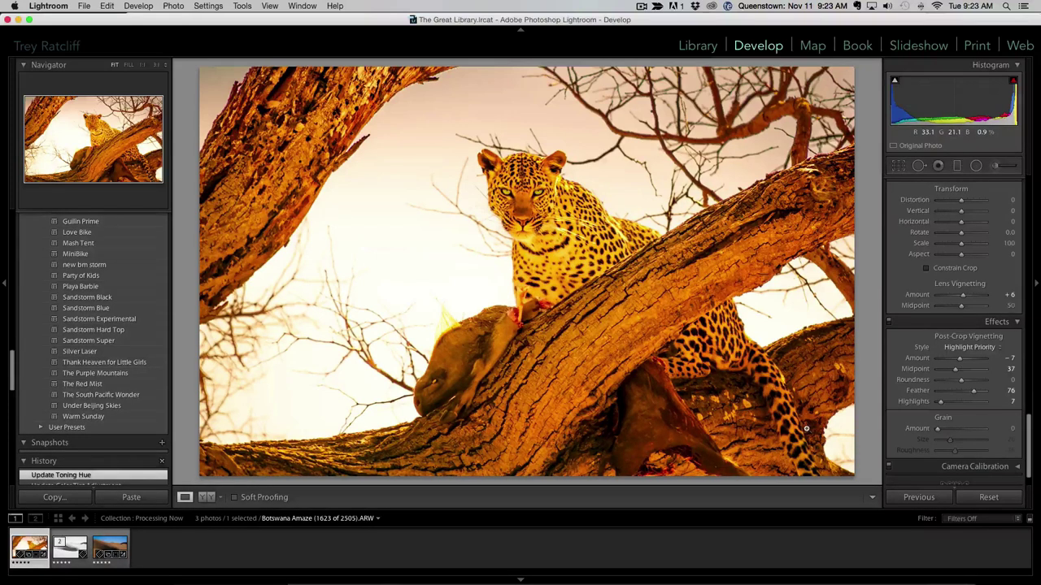
{"action": "key", "text": "Tab"}
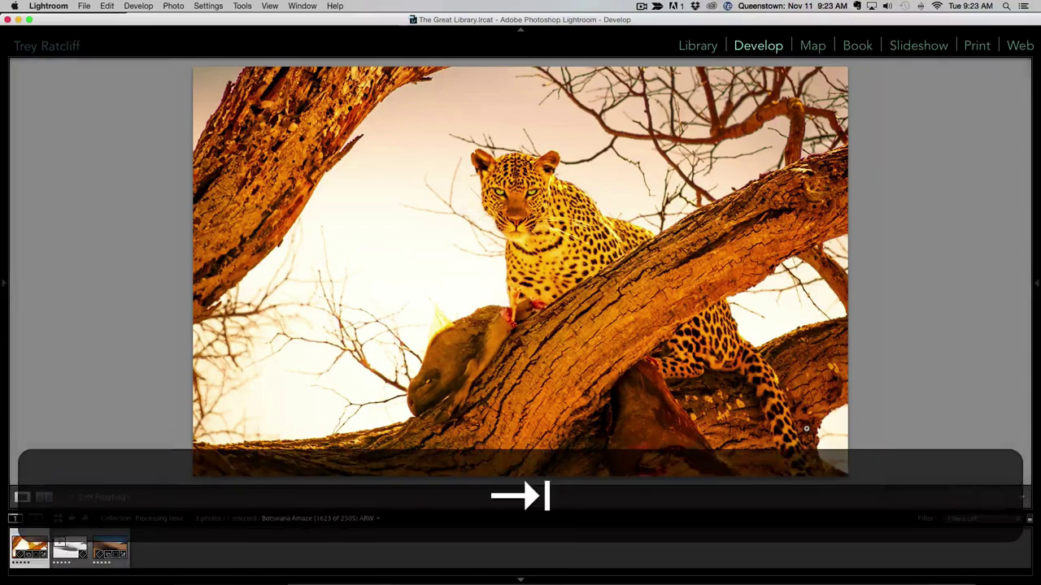
{"action": "key", "text": "backslash"}
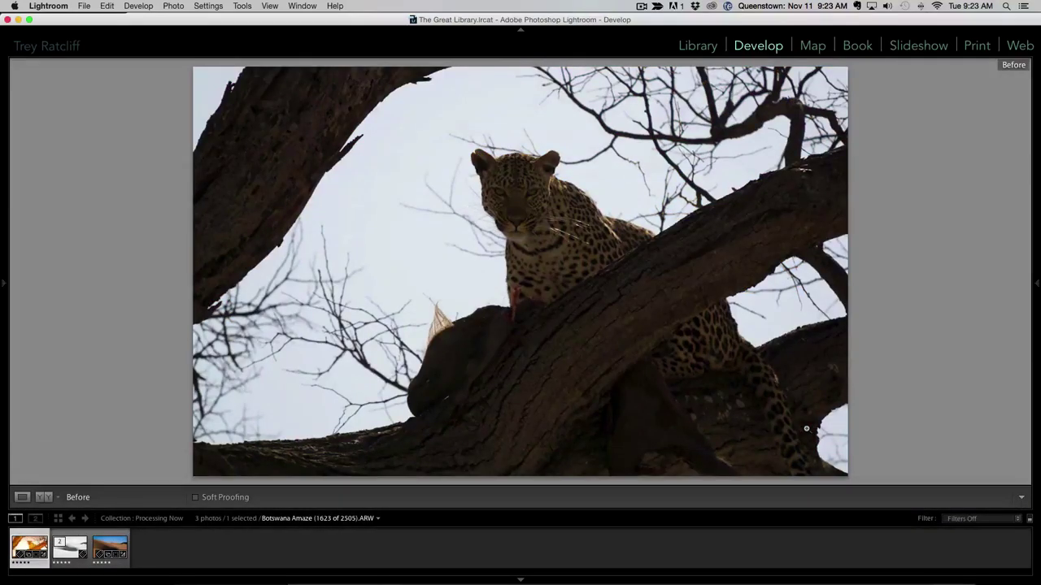
{"action": "key", "text": "backslash"}
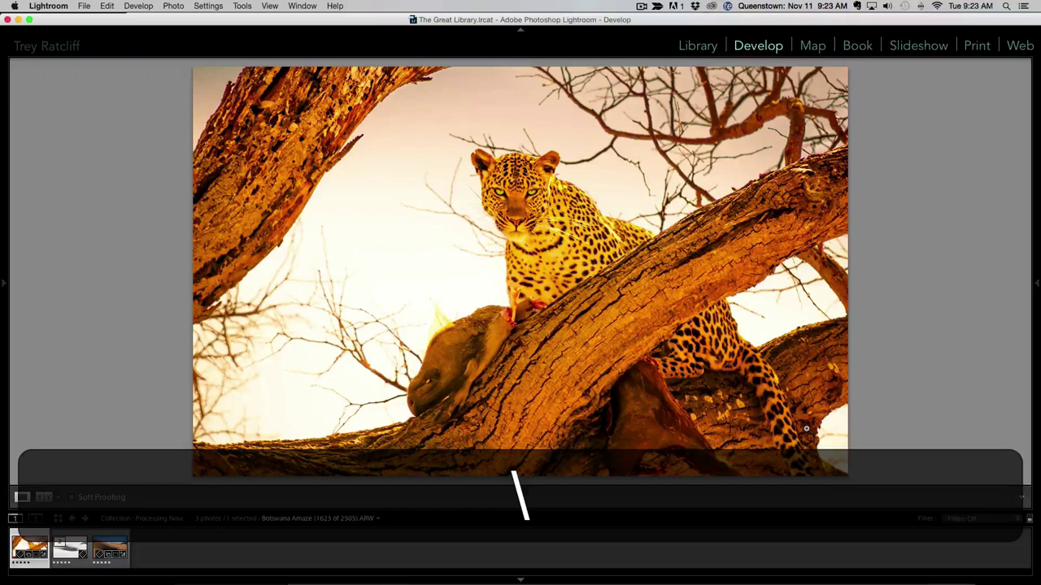